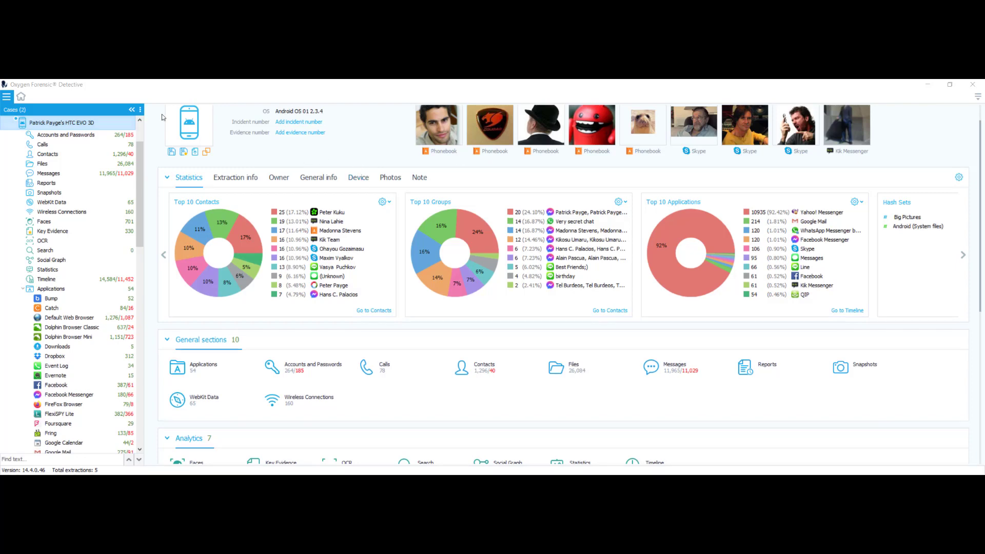
Open Export data for the HTC EVO 3D extraction and scroll the 54-application list
right_click(59, 125)
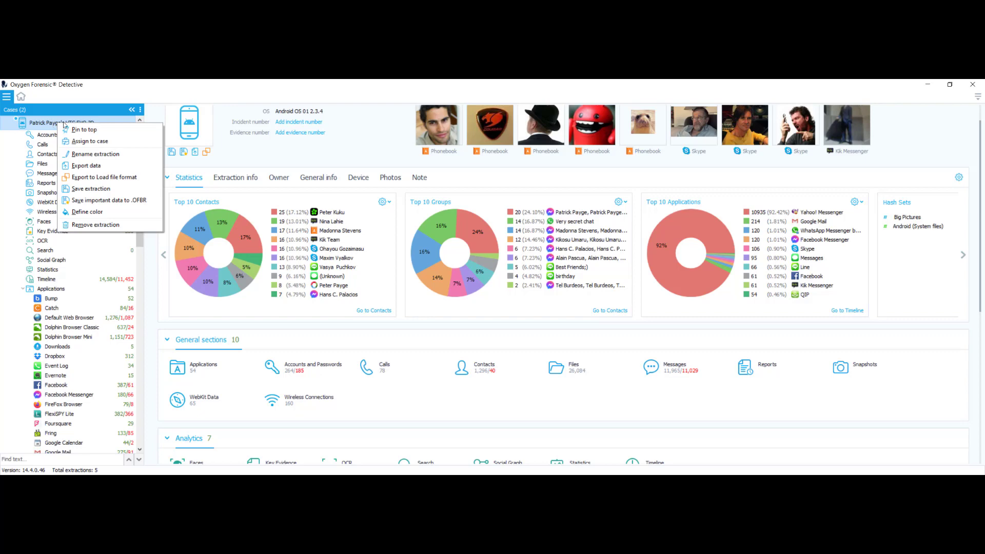
click(86, 166)
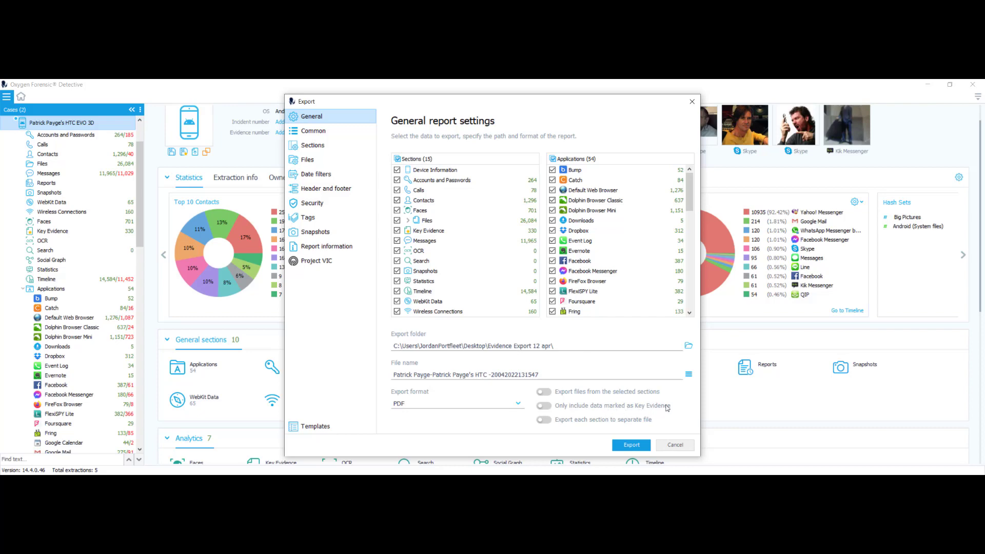
scroll(606, 231, down, 1)
scroll(607, 231, down, 6)
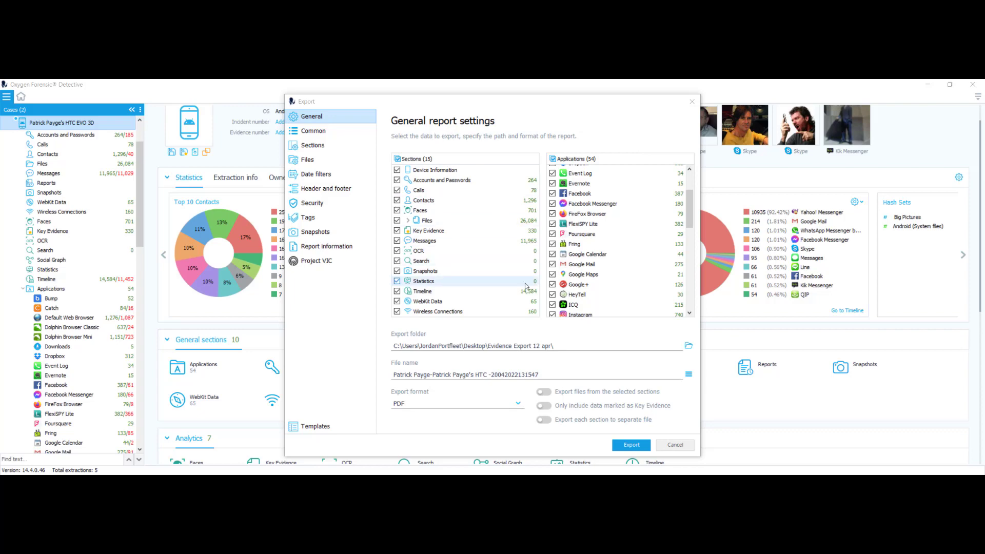
Enable 'Only include data marked as Key Evidence' and close the Export dialog
click(544, 408)
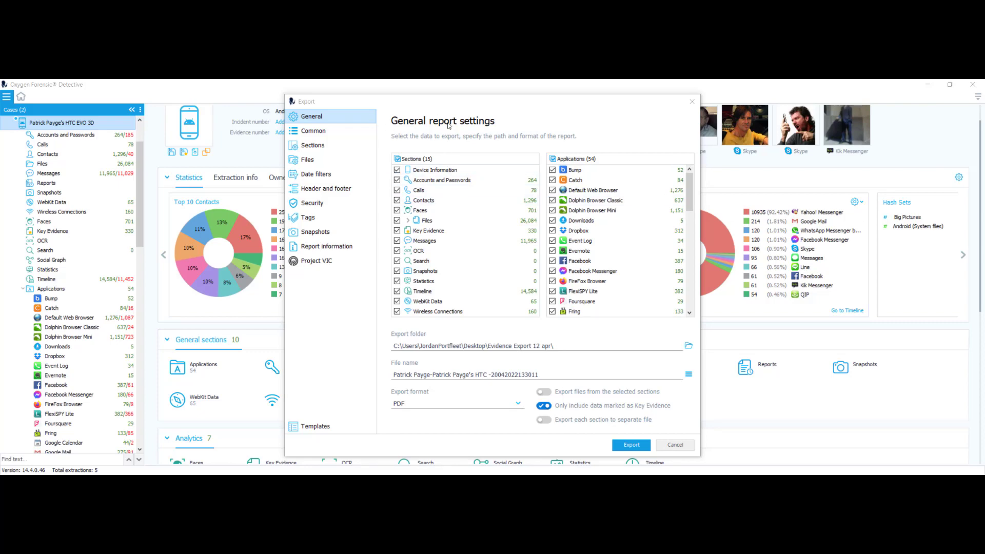
click(689, 105)
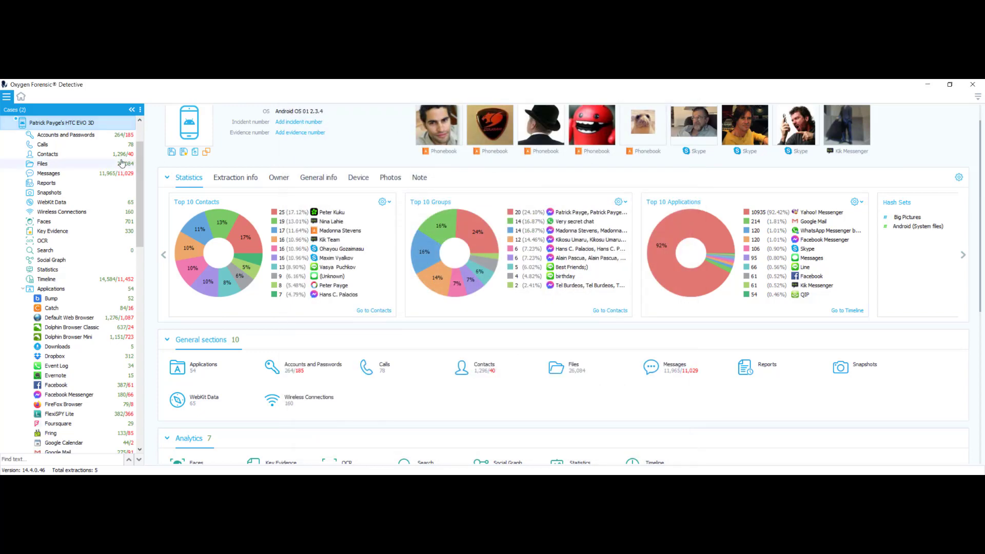
Reopen Export data for the extraction and turn off the Key Evidence-only option
right_click(46, 122)
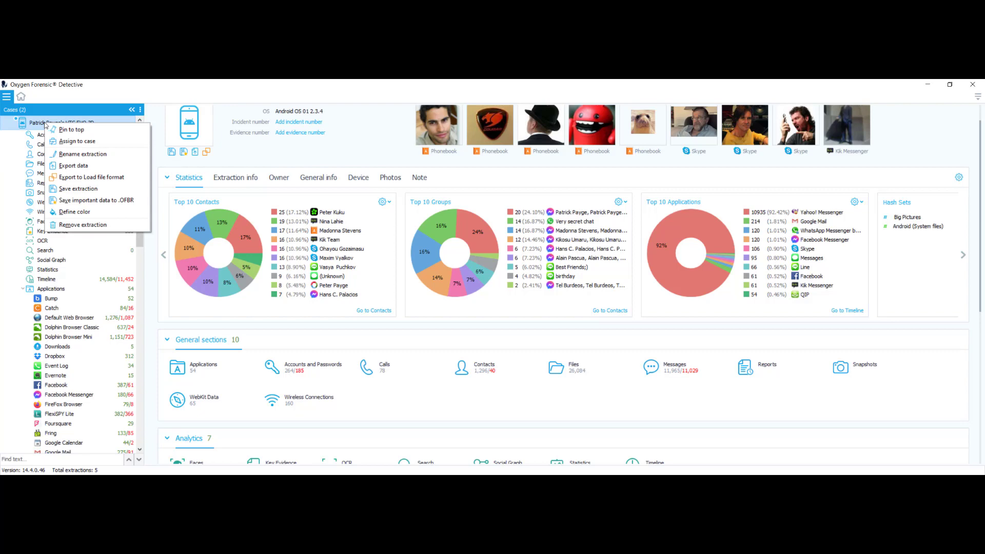
click(67, 166)
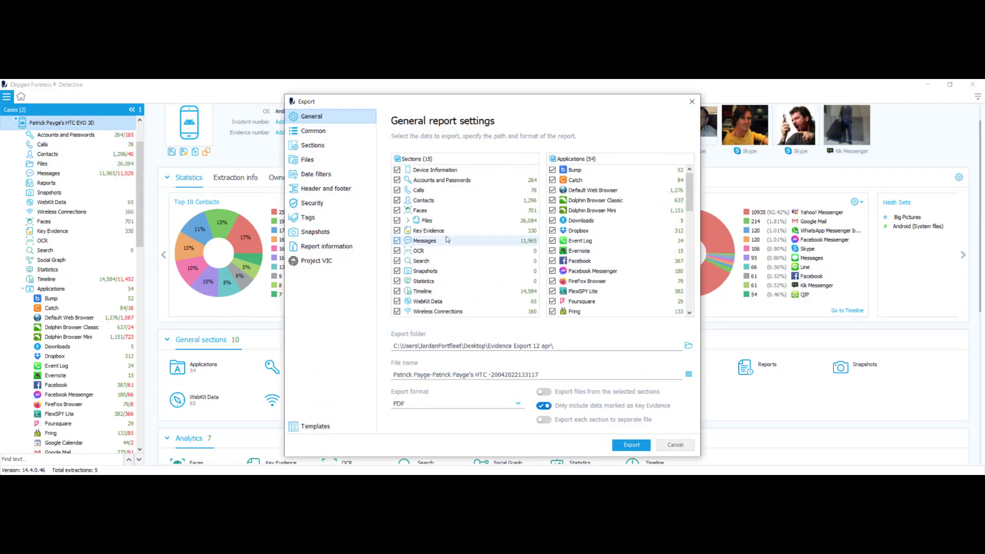
click(550, 407)
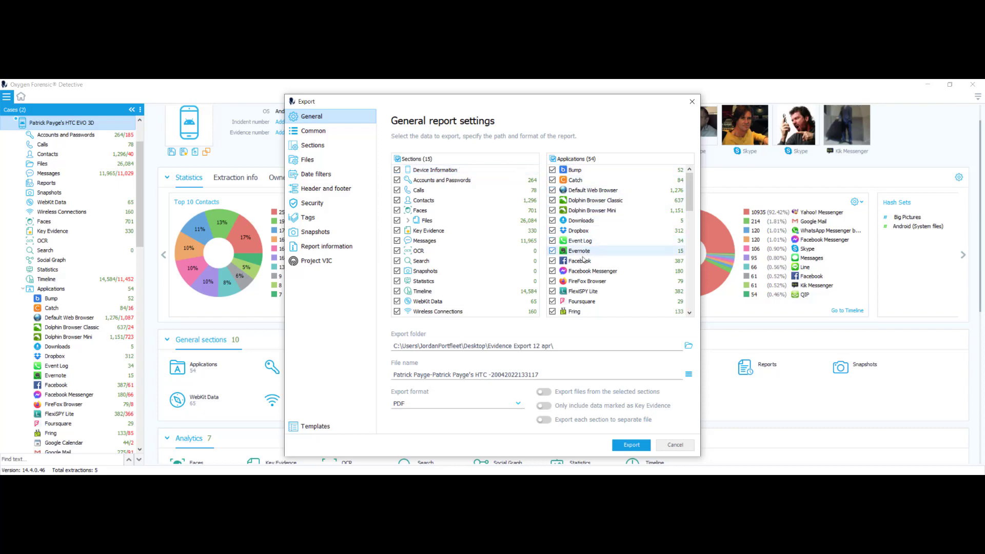
scroll(590, 277, down, 3)
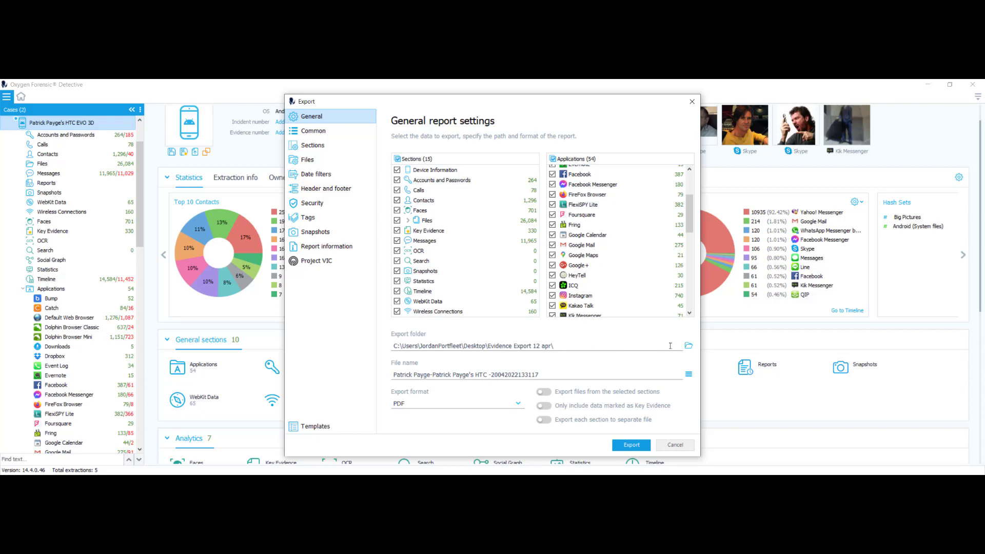
Cancel the export folder browser, keeping the current folder, and show the Export format list
click(688, 346)
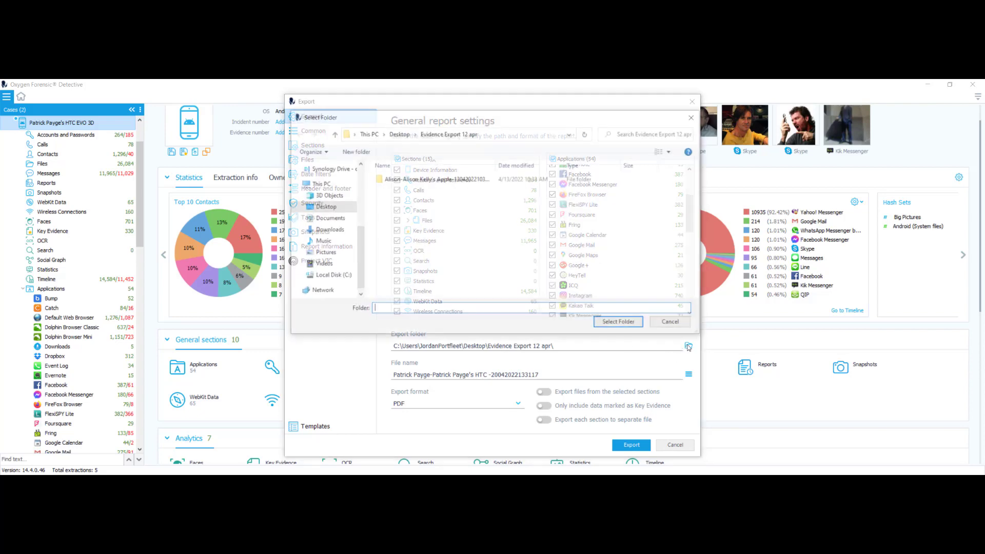
click(692, 118)
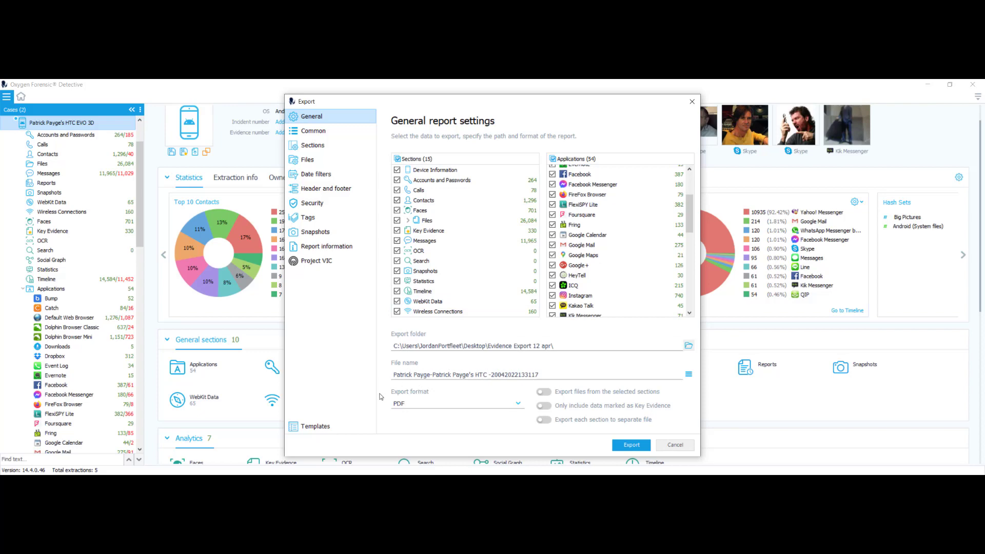
click(518, 405)
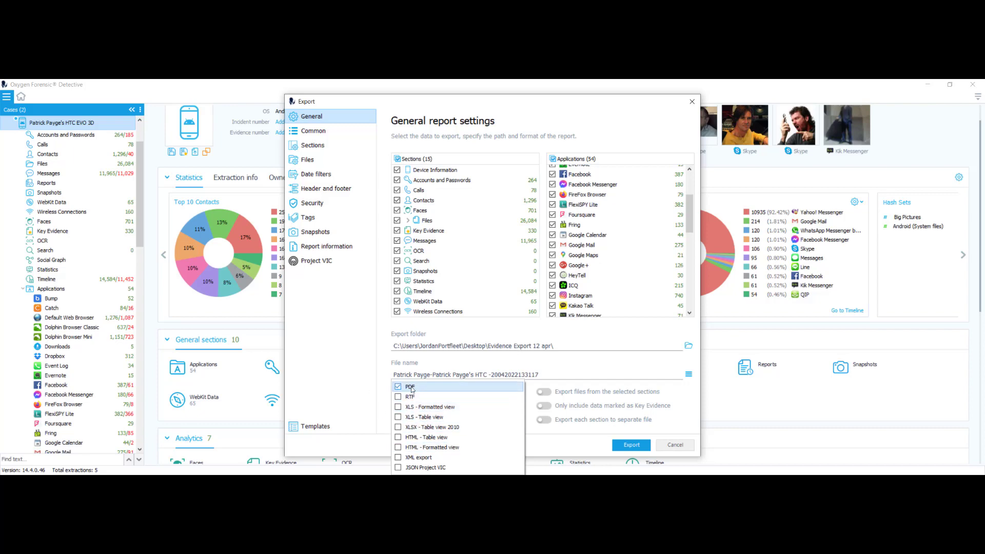
Add 'XLS - Table view' alongside PDF as export formats, then go to Common settings
click(399, 418)
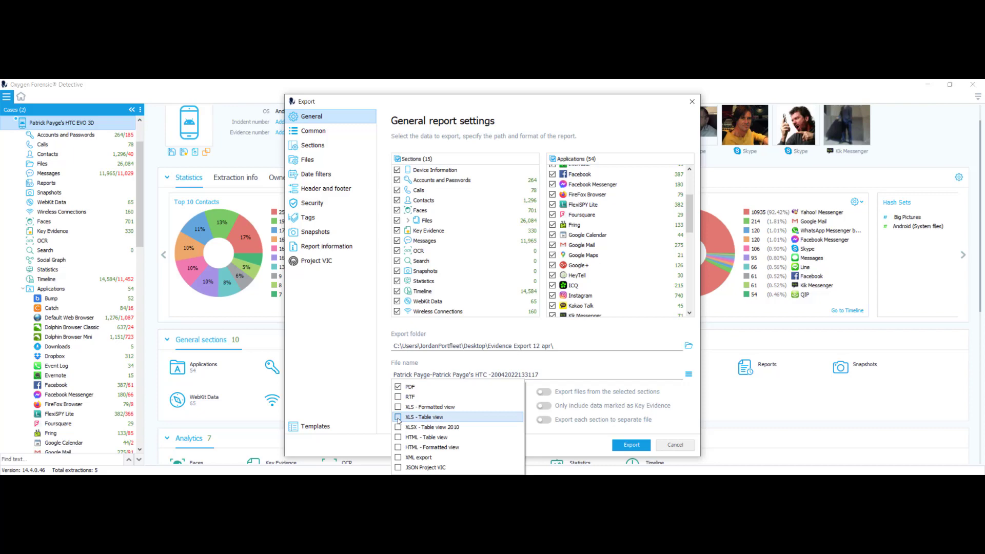
click(565, 452)
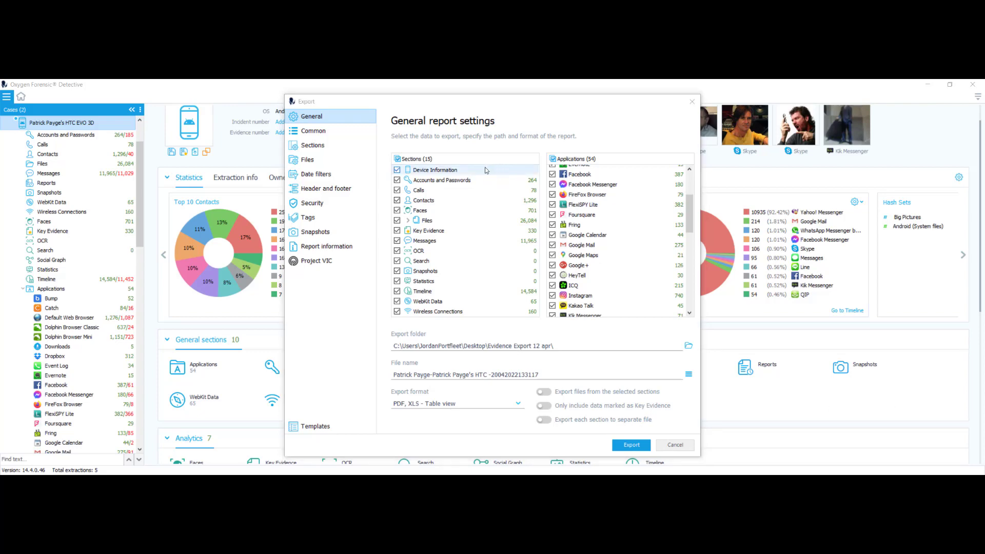
click(313, 132)
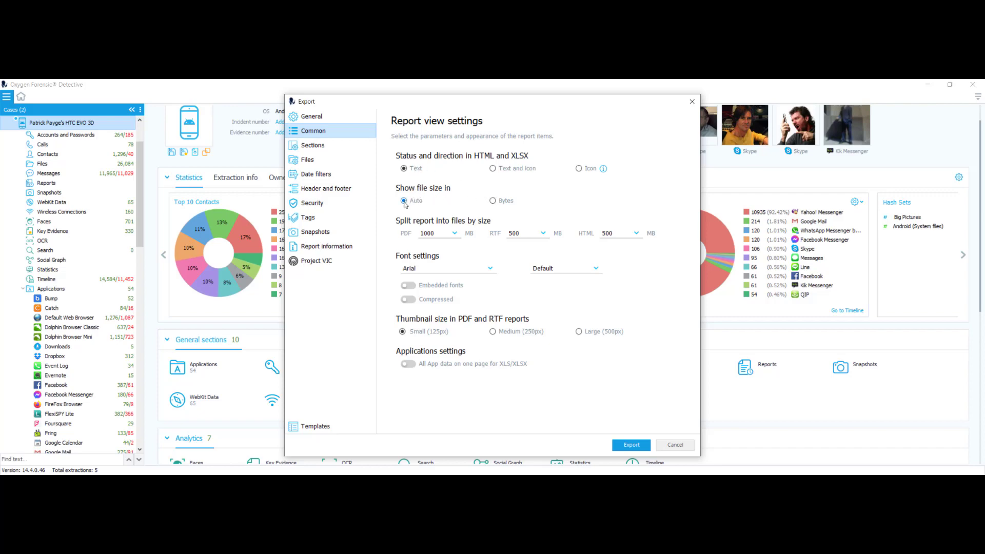
Try bytes file size, split sizes, font sizes and embedded fonts, leaving Auto, 1000 MB, Default, off
click(493, 201)
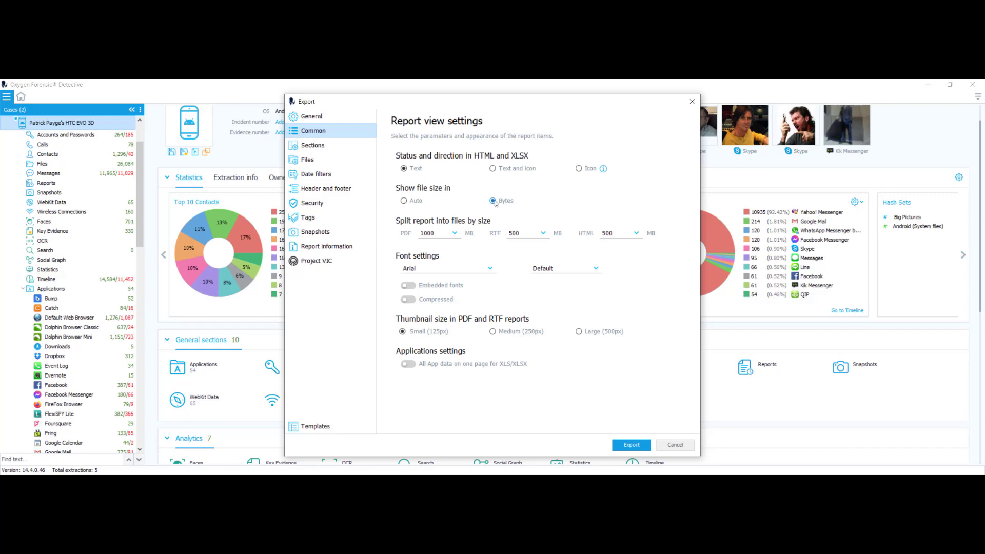
click(404, 201)
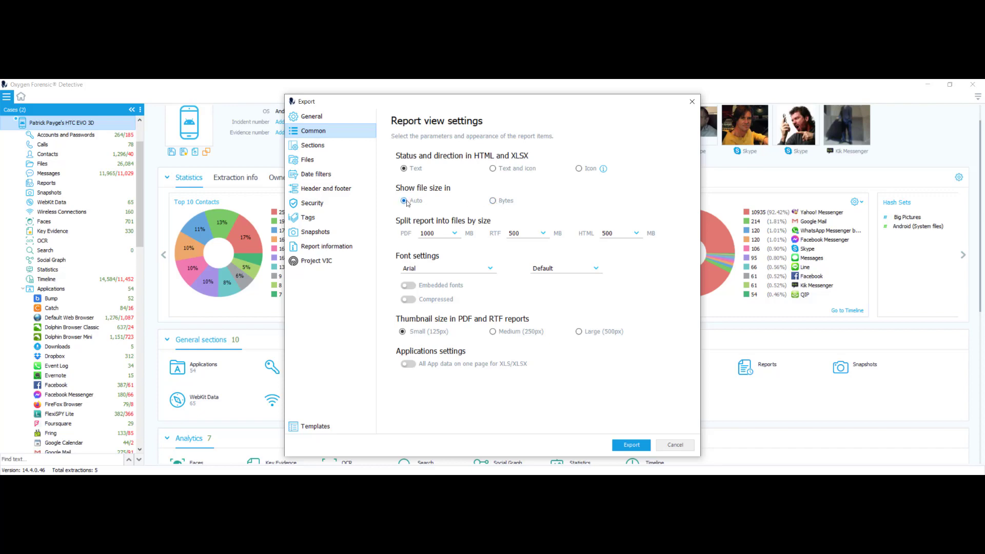
click(454, 234)
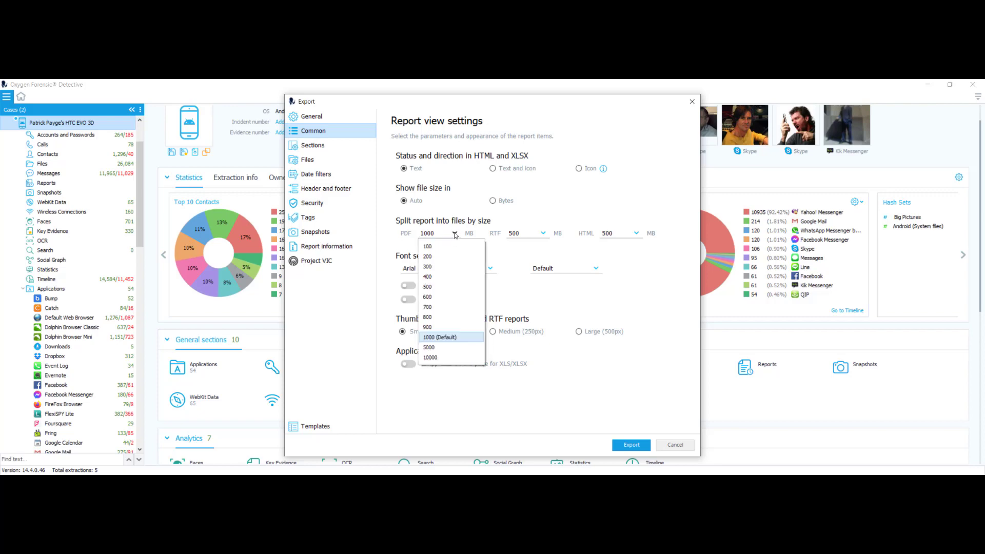
click(556, 252)
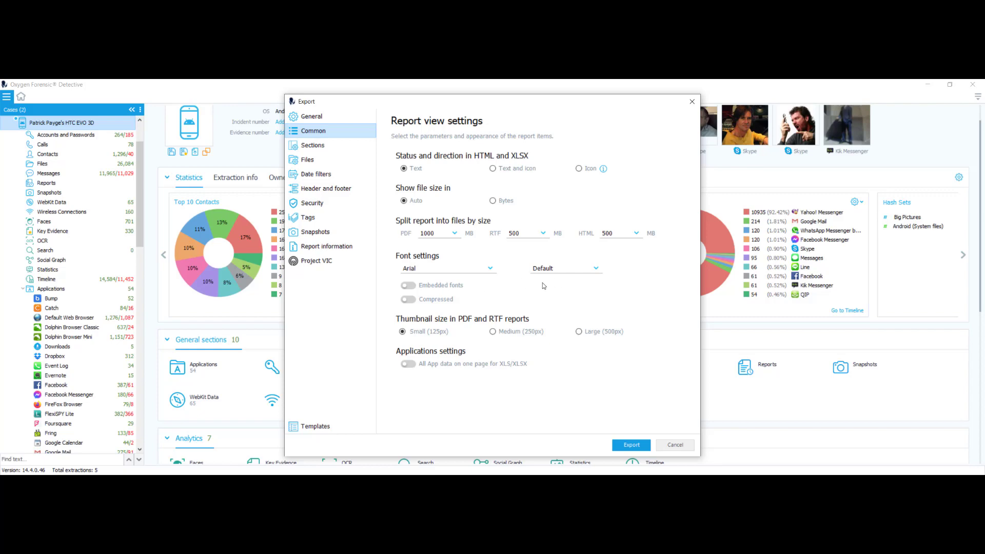
click(594, 272)
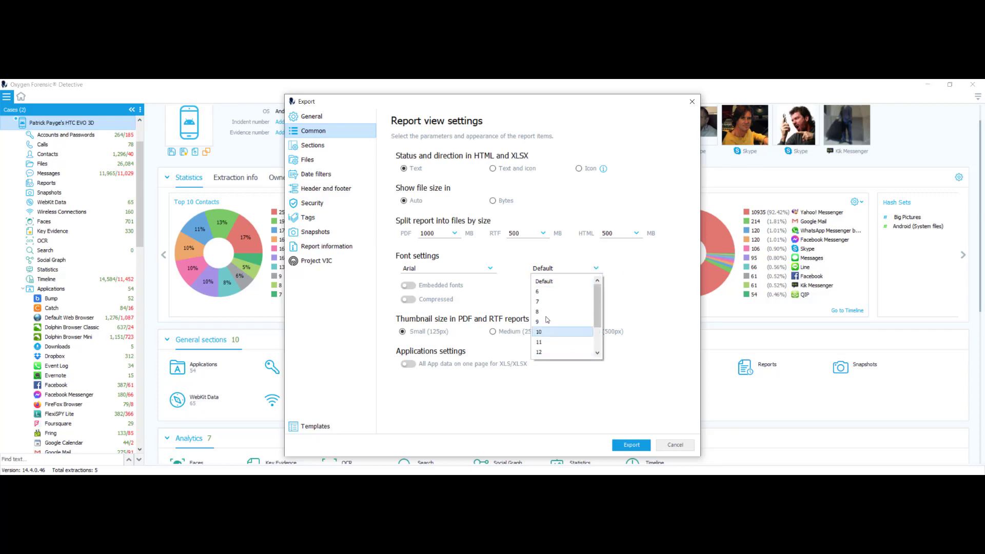
click(650, 268)
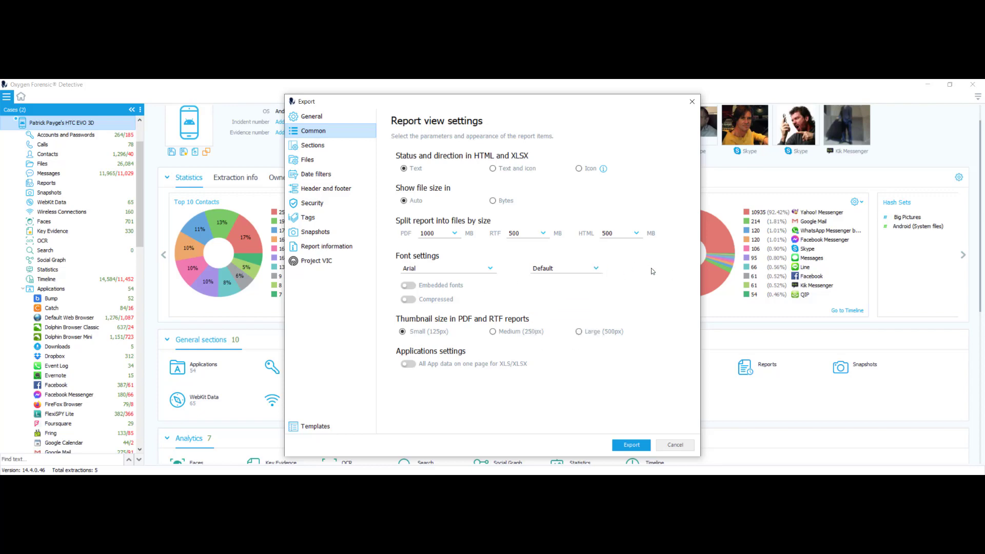
click(410, 287)
click(409, 286)
click(312, 148)
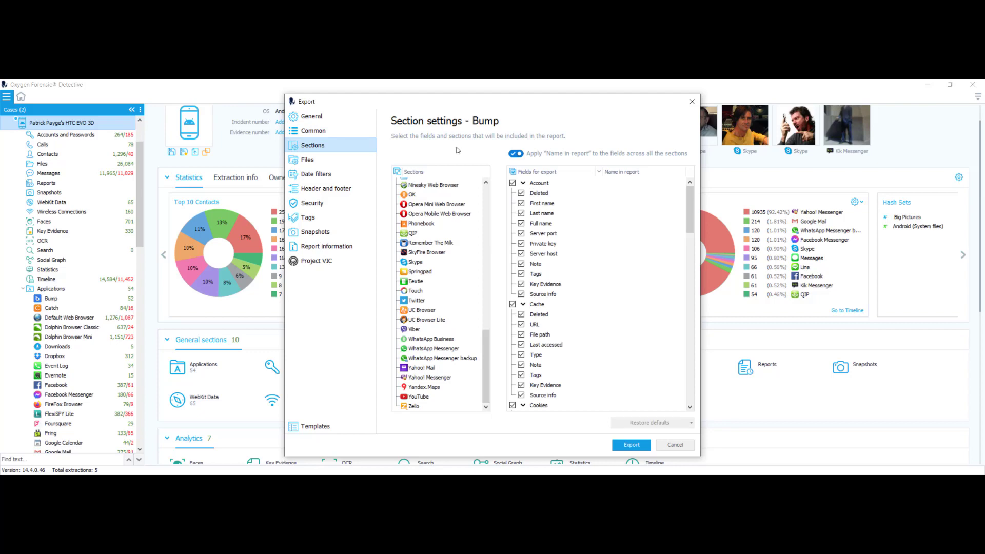
Exclude Photos from Device info and the Deleted field from Accounts and Passwords
scroll(478, 192, up, 15)
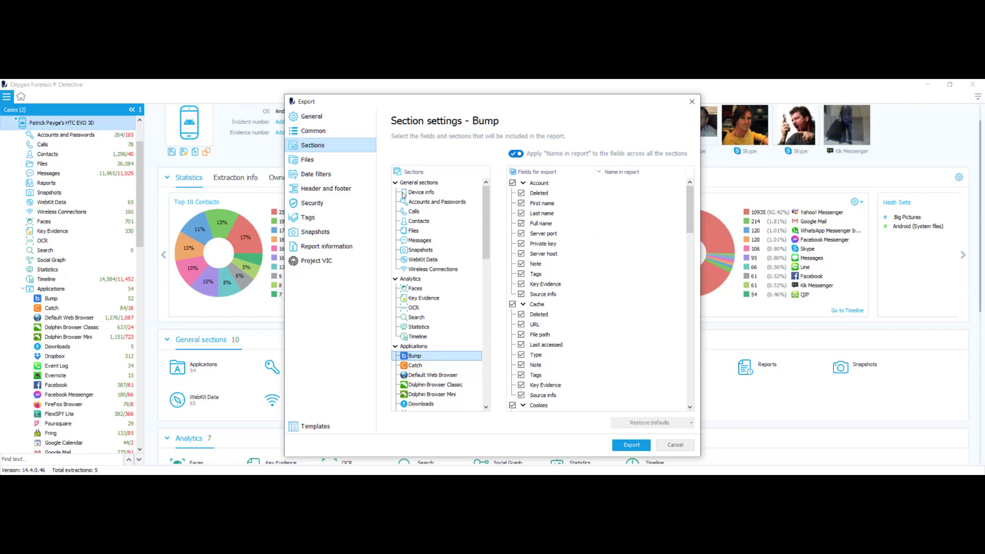
click(418, 193)
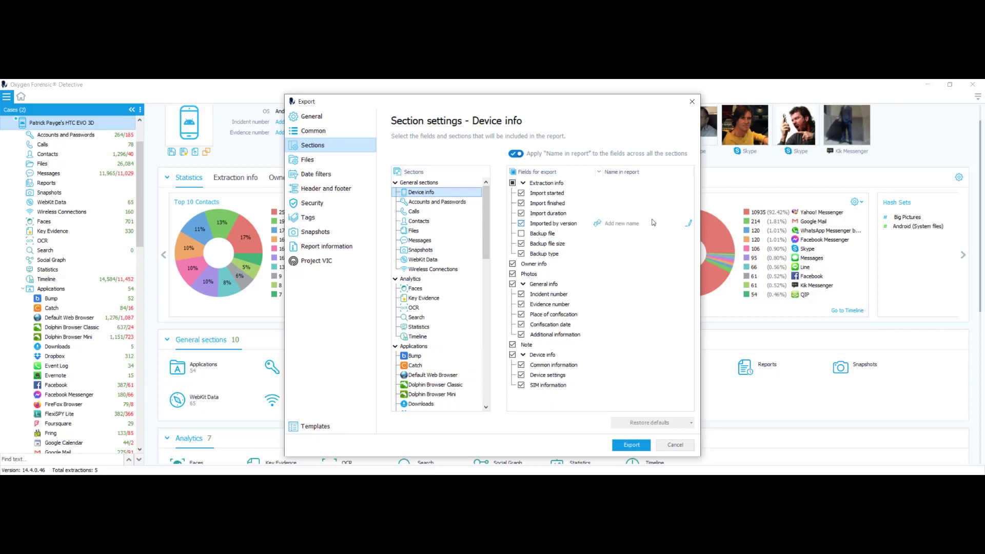
click(512, 273)
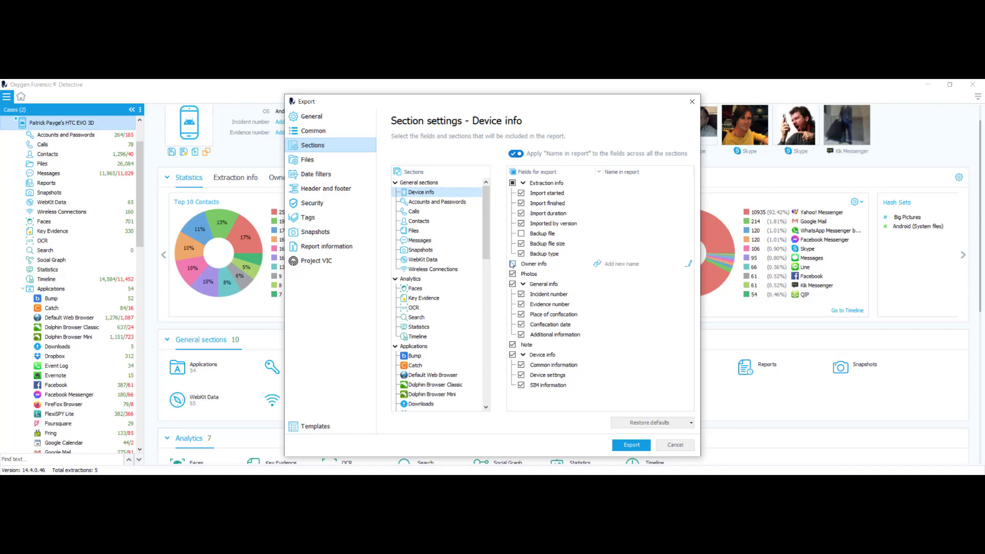
click(430, 211)
click(430, 204)
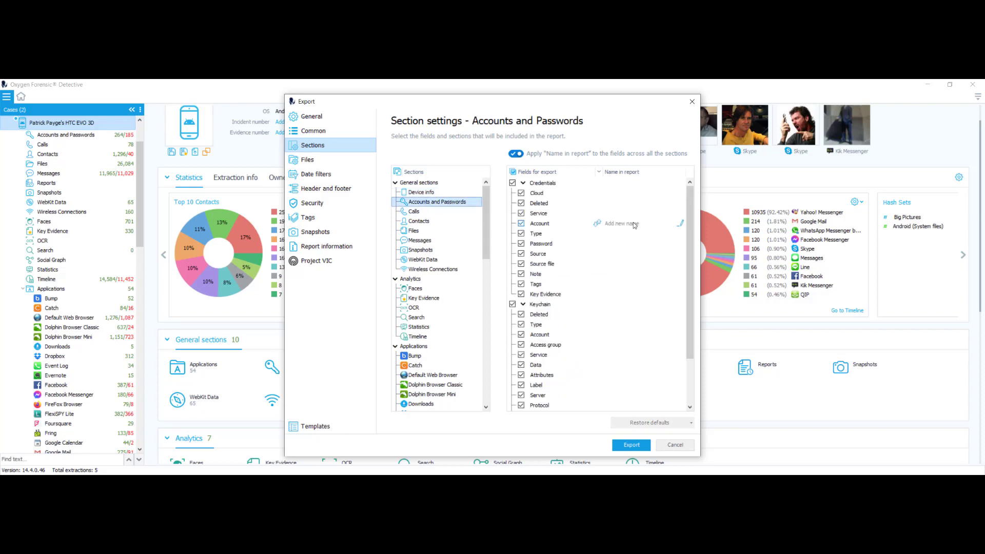
click(521, 204)
Toggle the Tags field of the Analytics Faces section off and back on
click(414, 280)
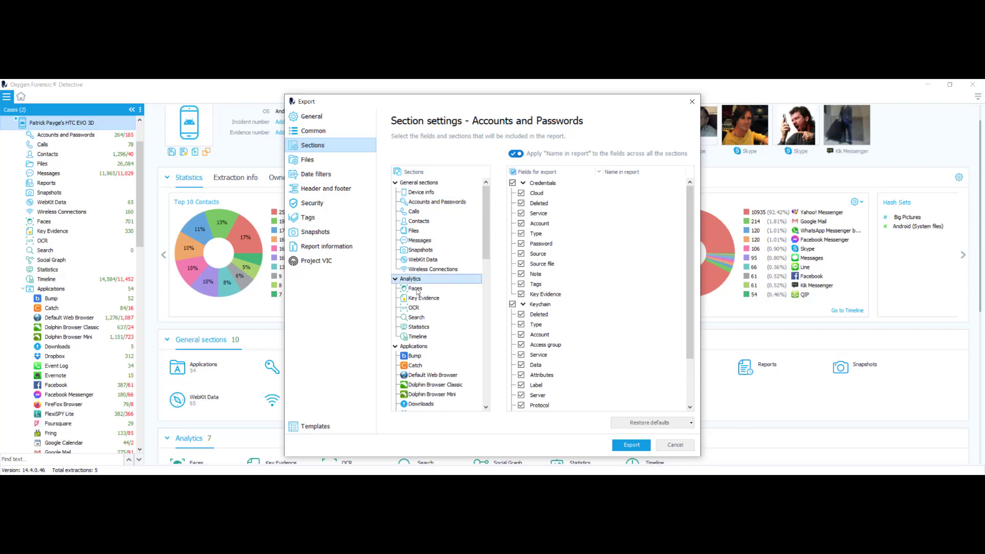
click(415, 289)
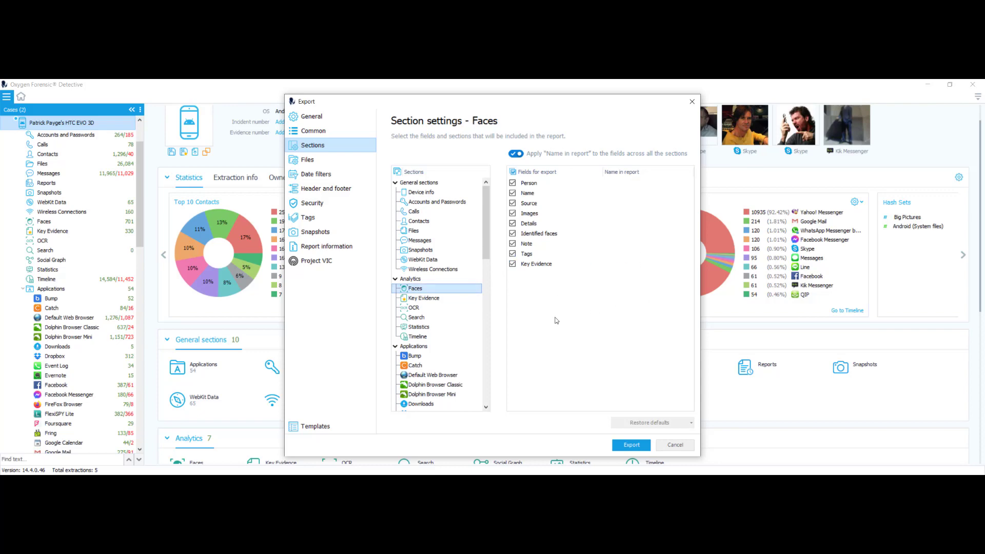
click(512, 254)
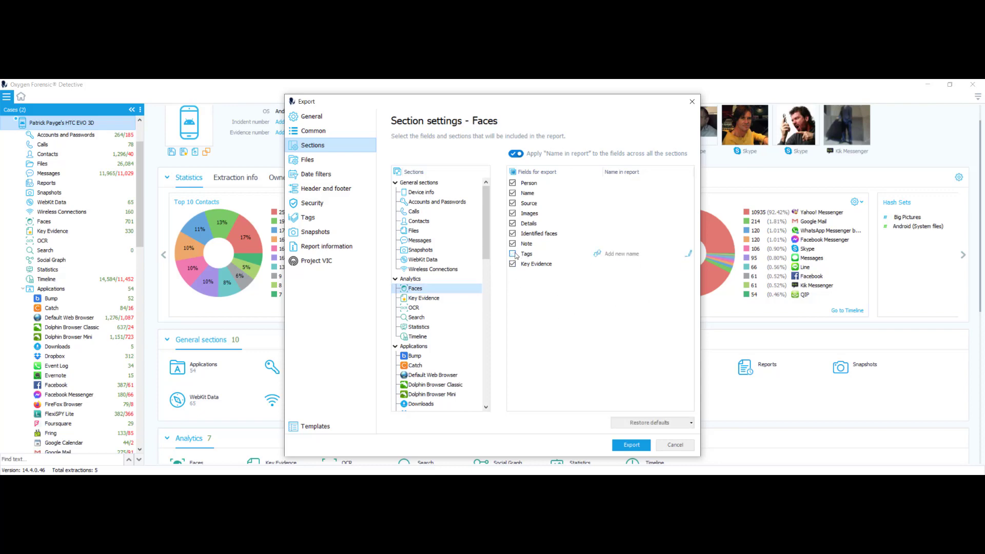
click(512, 253)
Uncheck the Deleted field under Viber's Cache\Images
scroll(449, 292, down, 2)
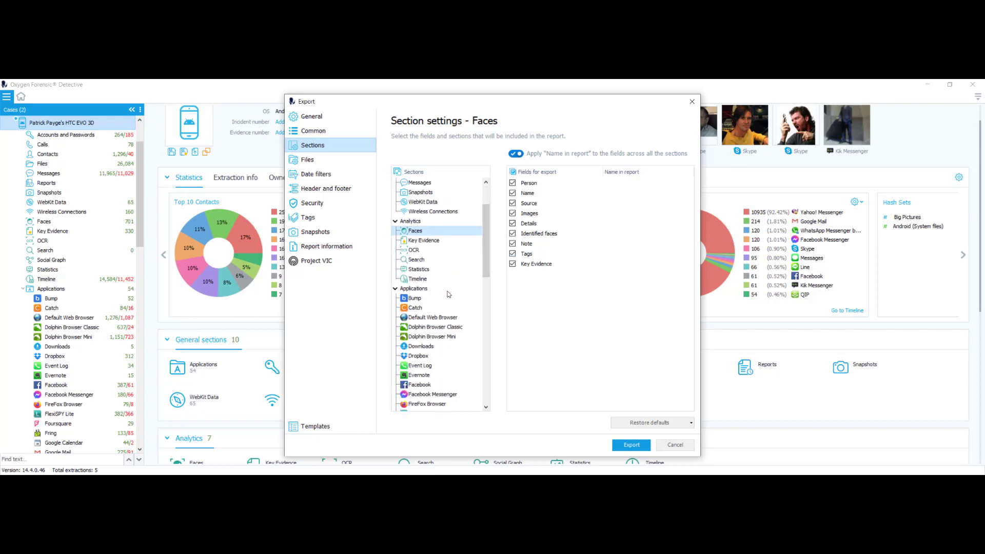
click(418, 290)
scroll(418, 292, down, 2)
scroll(418, 292, down, 12)
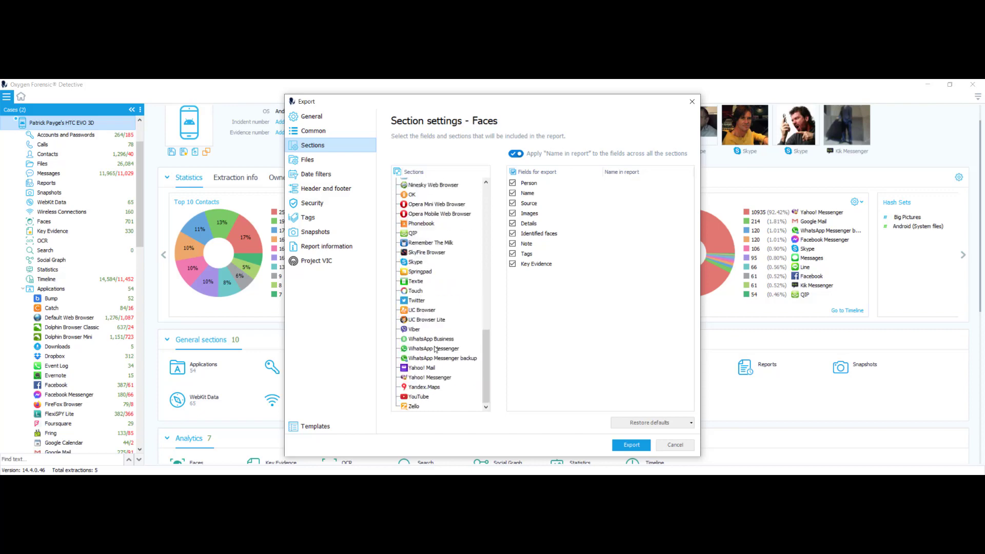
click(414, 329)
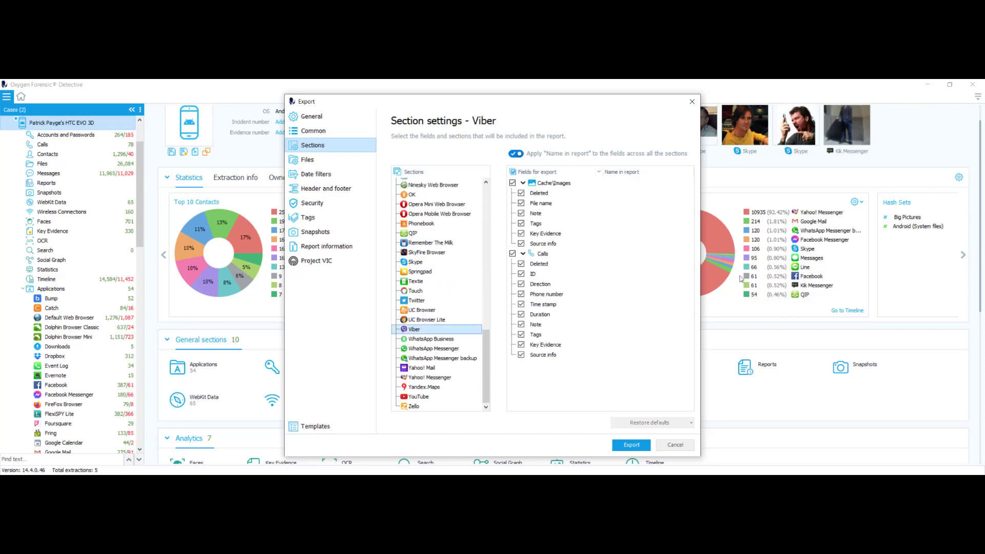
click(541, 196)
click(522, 194)
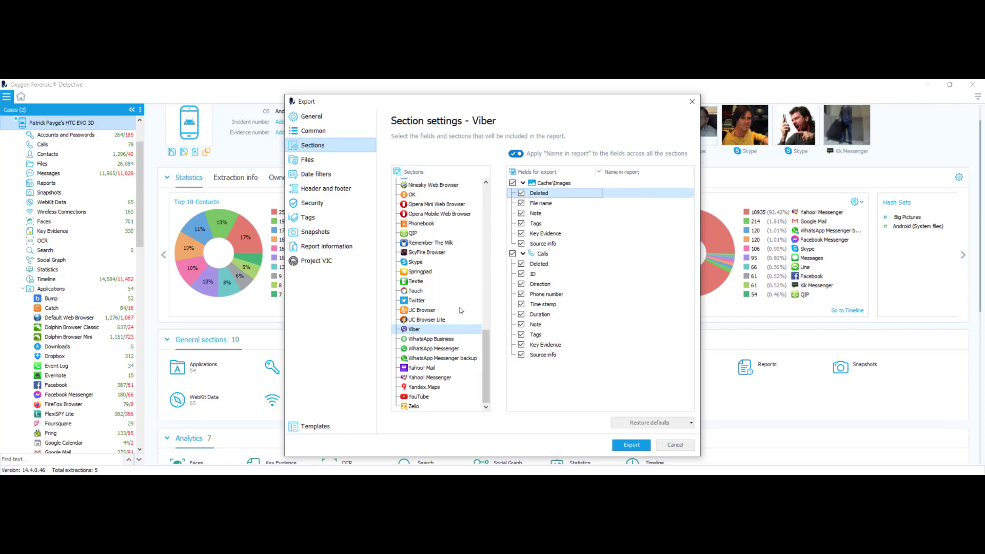
scroll(431, 308, up, 7)
scroll(432, 294, up, 5)
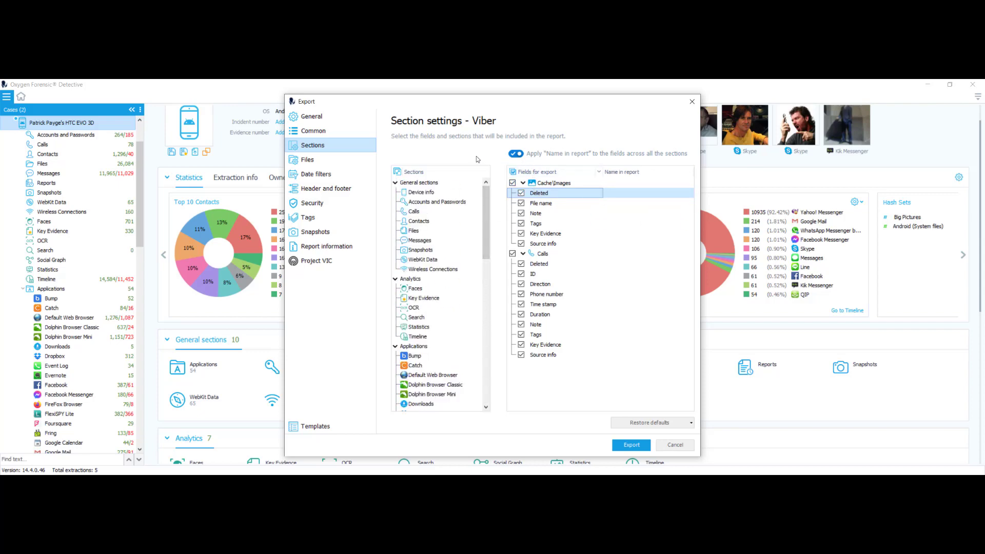
mouse_move(536, 159)
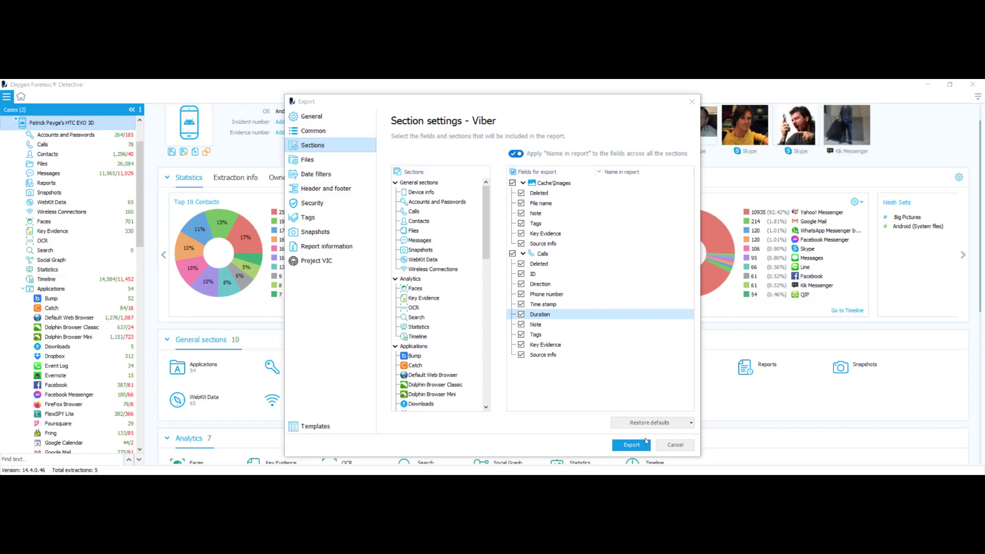
Restore default section field settings, then go to the Files page
click(691, 424)
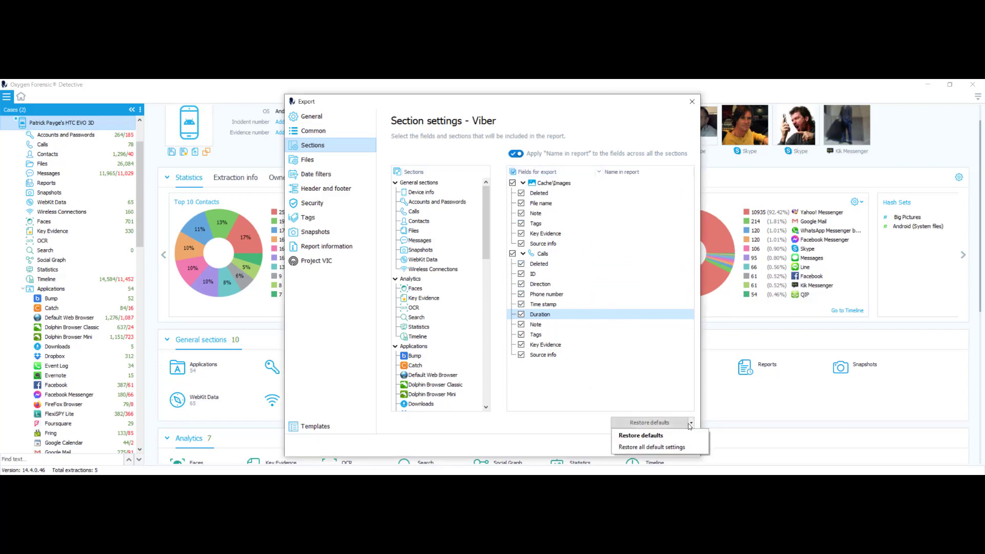
click(651, 446)
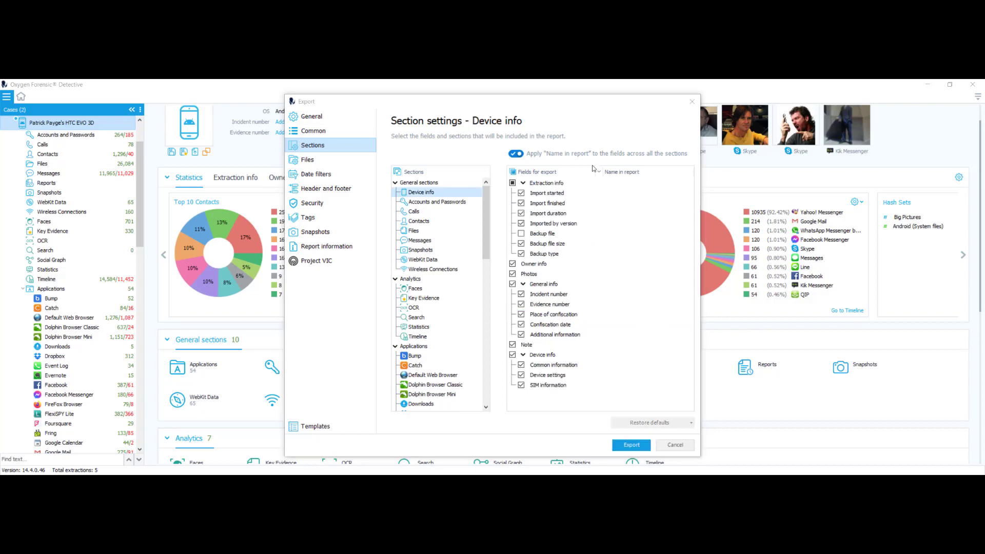
click(308, 161)
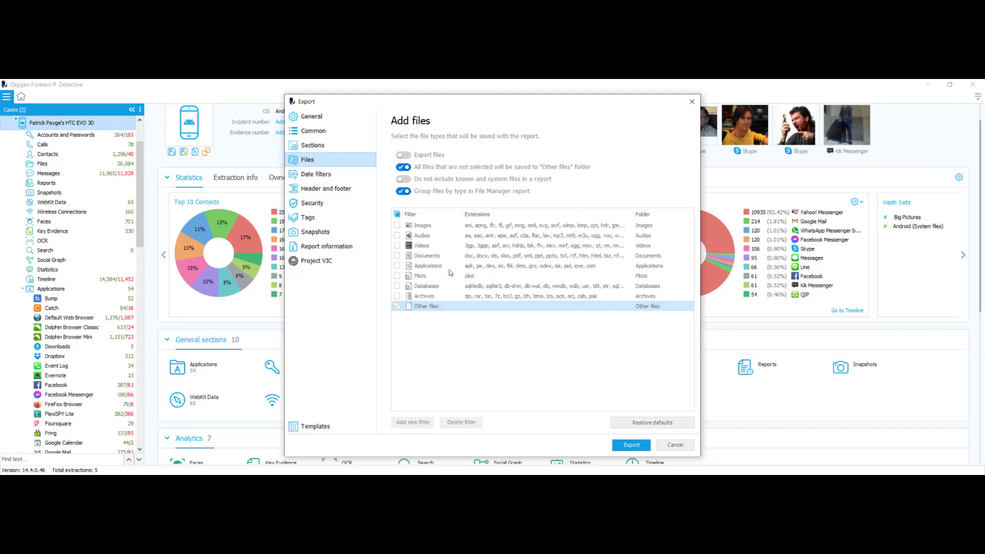
Enable file export, add then delete a filter, restore defaults, and go to Date filters
click(402, 155)
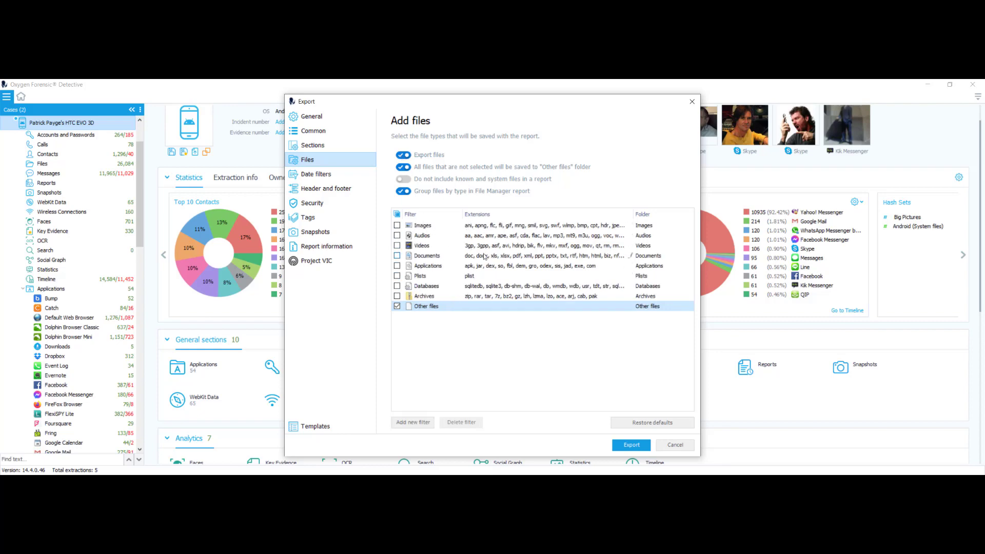
click(408, 423)
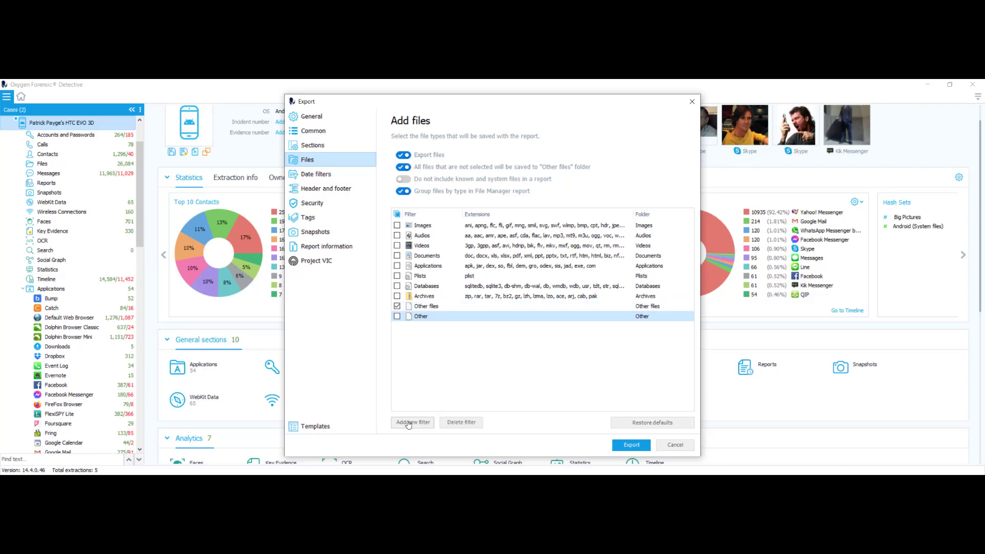
click(470, 424)
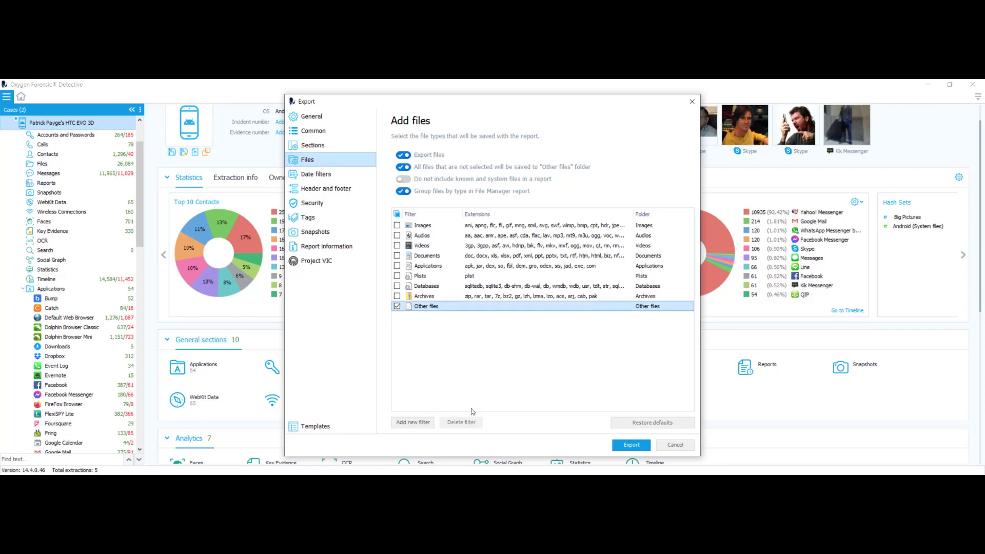
click(647, 421)
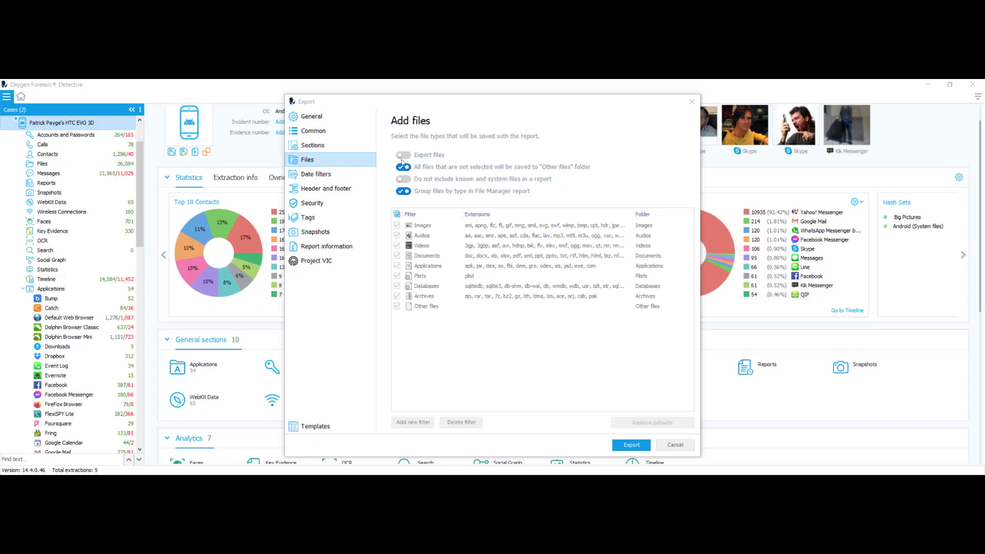
click(320, 176)
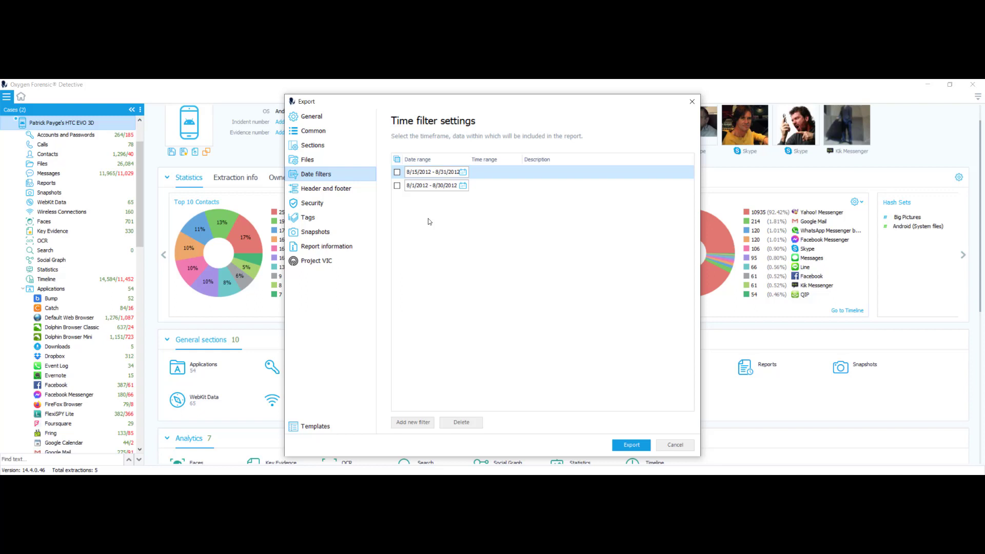
Change the first date filter's range to 08/31/2012 through 09/08/2012
click(433, 173)
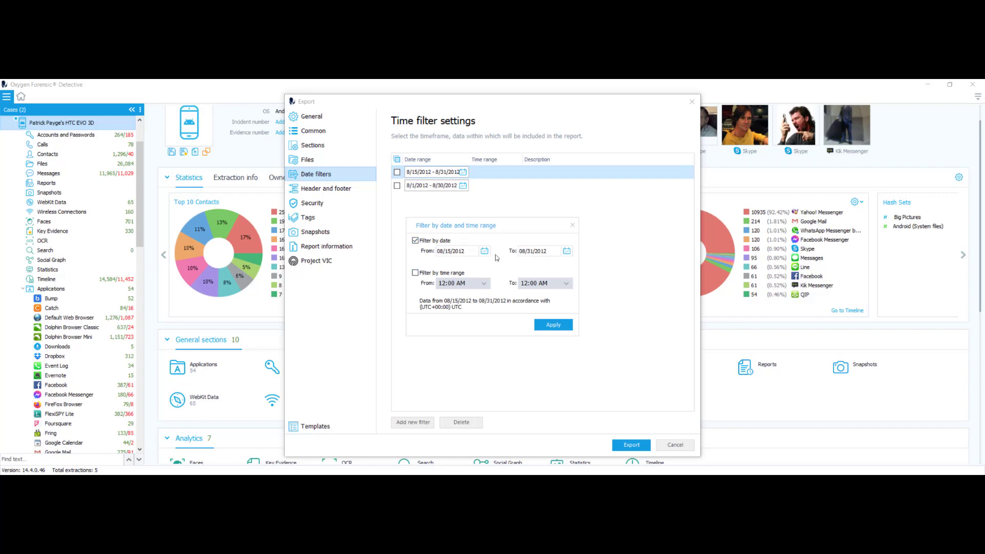
click(484, 251)
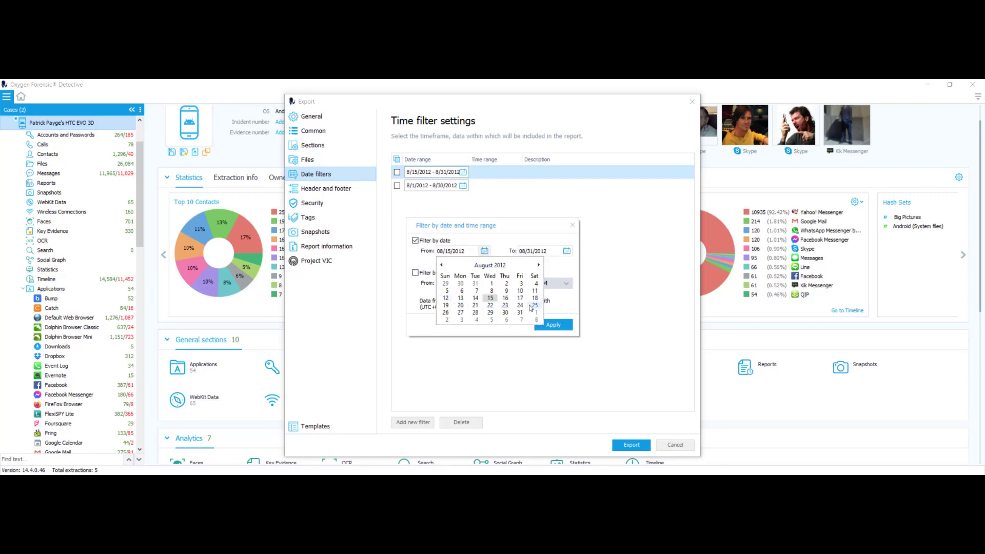
click(518, 314)
click(566, 251)
click(619, 265)
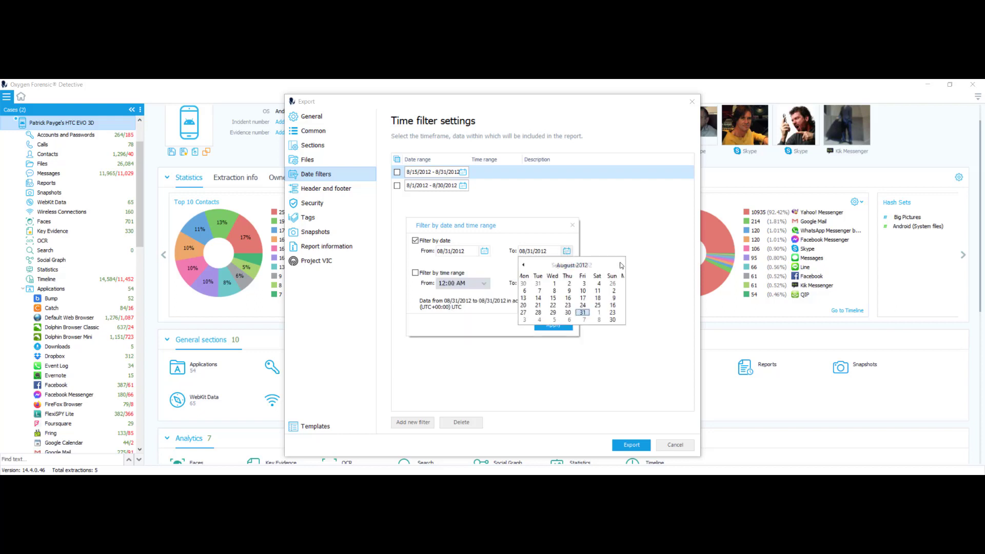
click(618, 291)
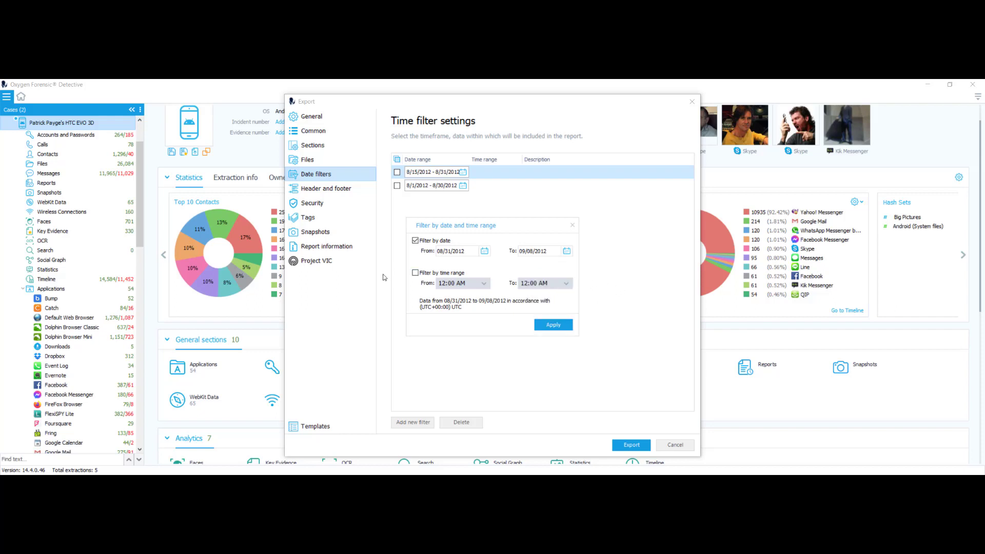
Limit the filter to 1:00–7:00 AM, apply it, and enable the 8/31–9/8/2012 filter
click(416, 272)
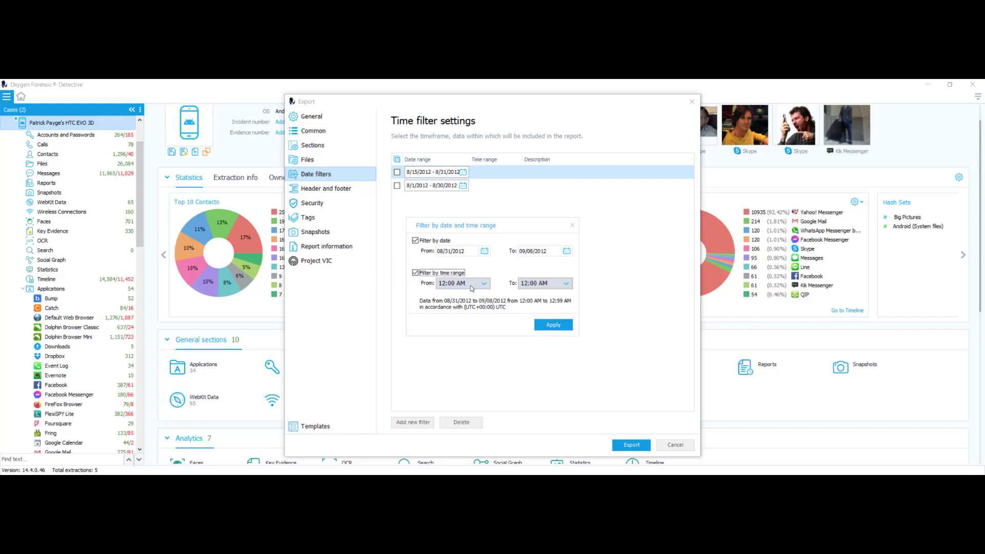
click(471, 285)
click(454, 308)
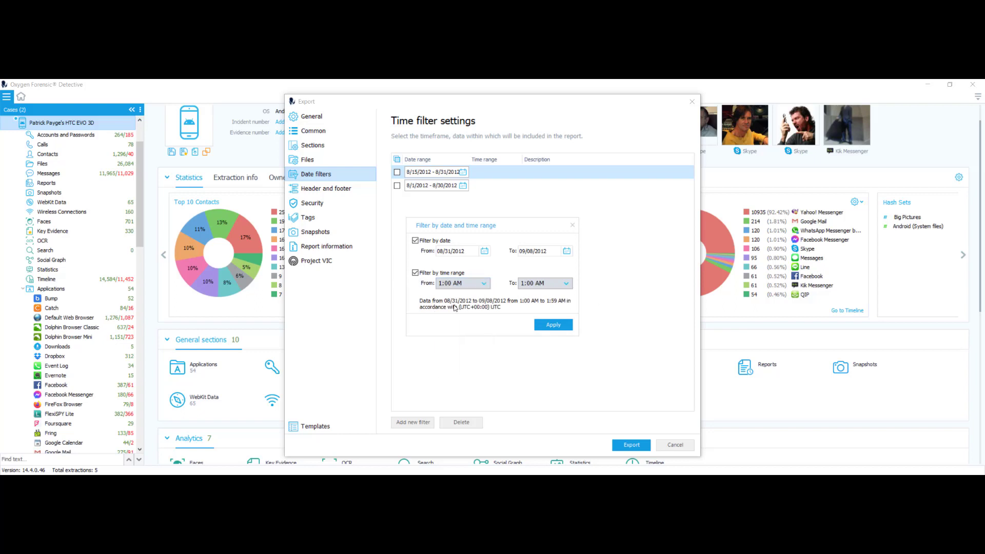
click(567, 284)
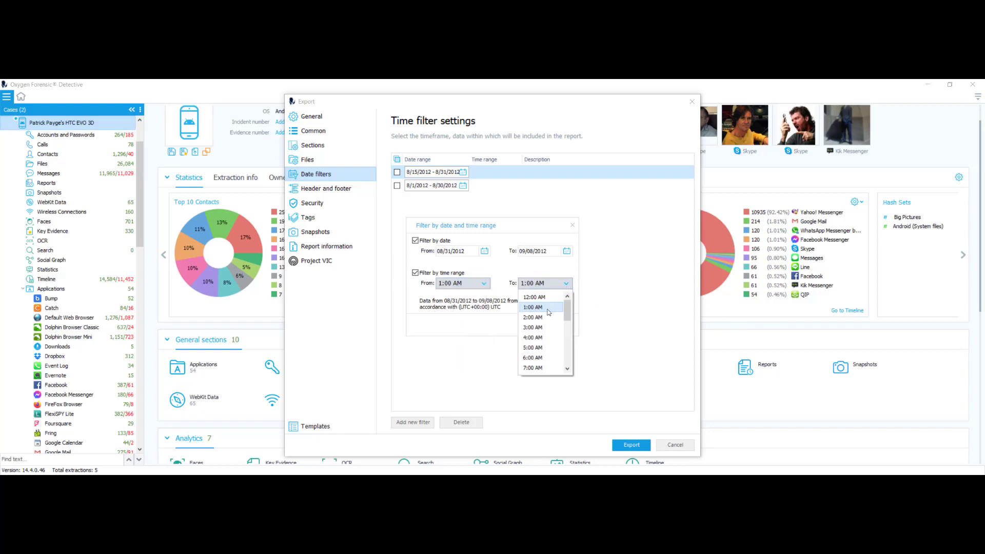
click(533, 368)
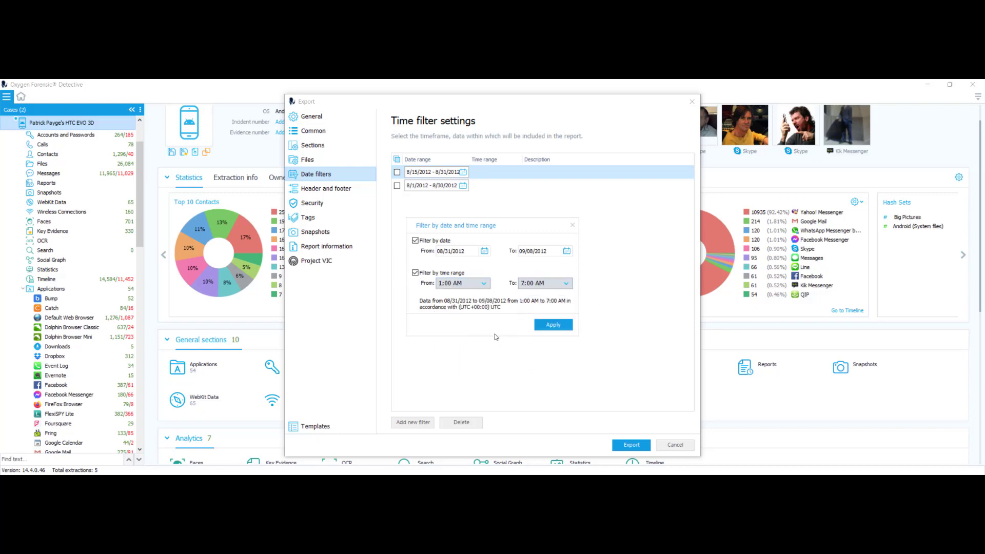
click(558, 328)
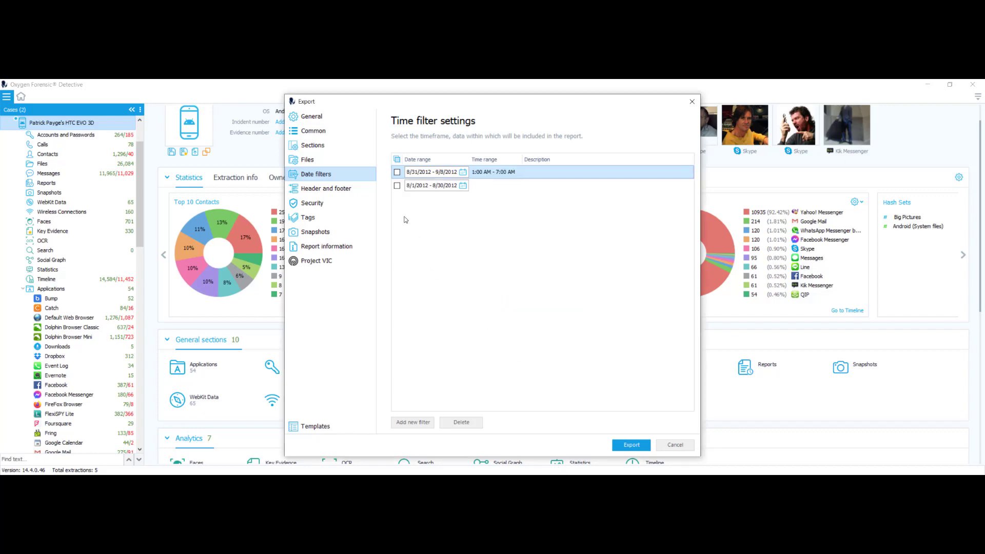
click(397, 173)
Add a new date filter for 1/1/2000–4/20/2022 limited to 2:00 AM–7:00 AM
click(418, 424)
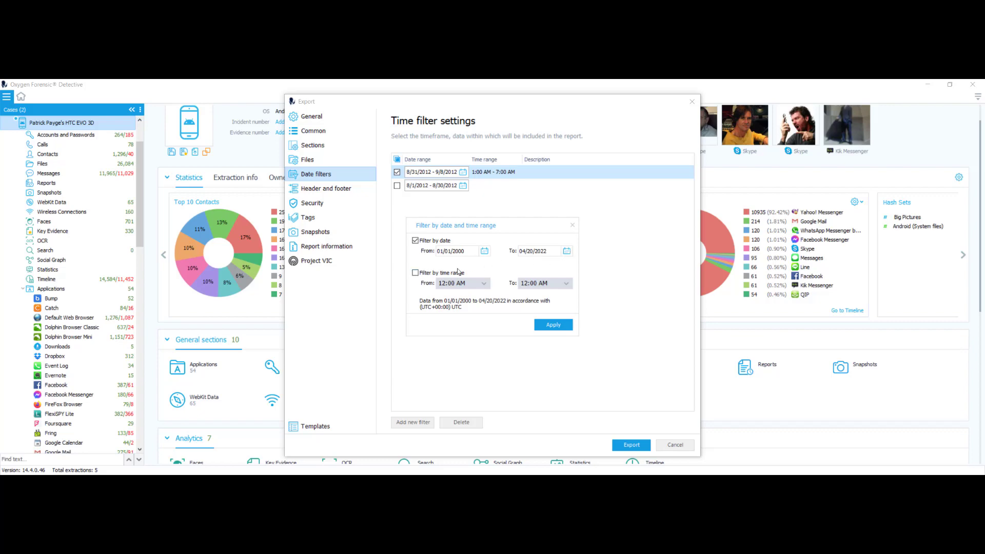
click(415, 273)
click(484, 284)
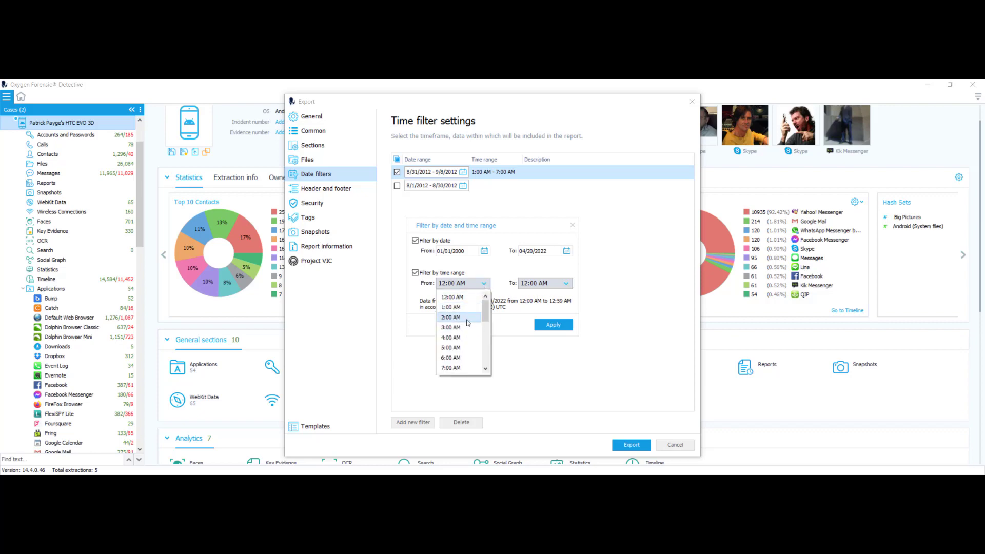
click(468, 317)
click(566, 283)
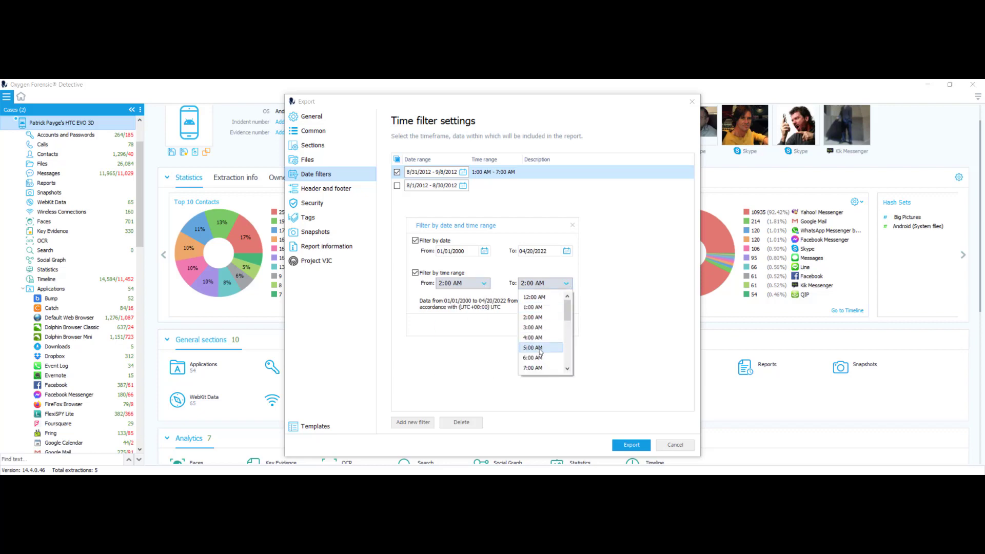
click(541, 368)
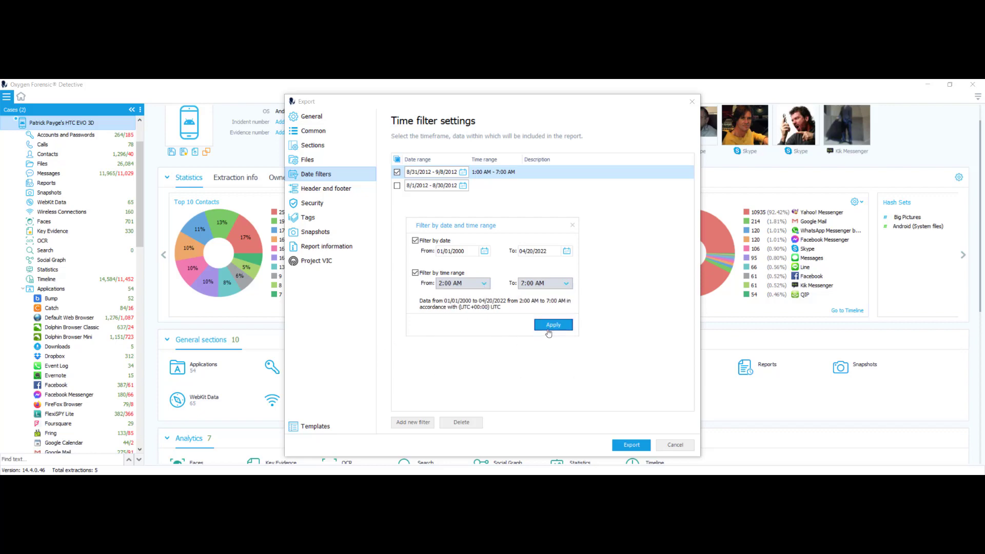
click(564, 327)
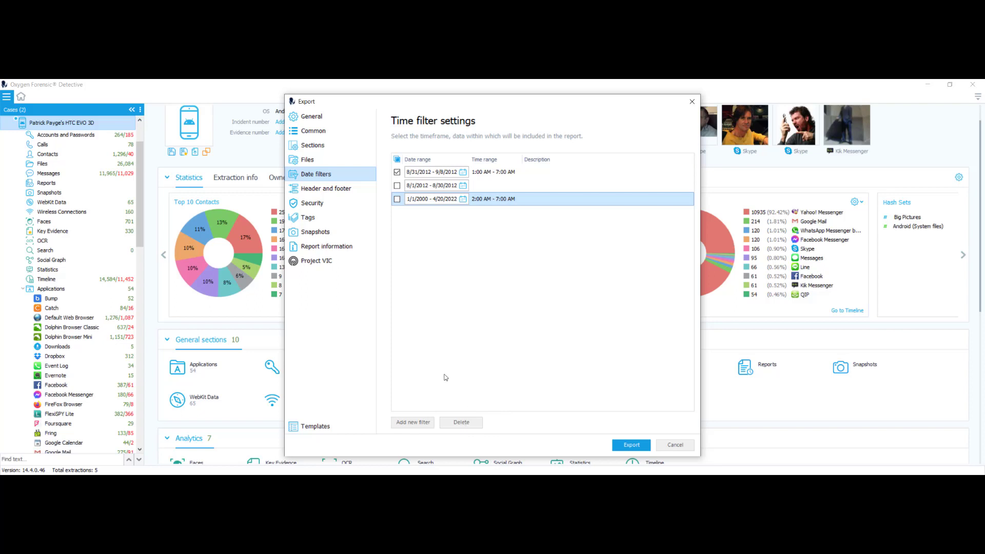
Disable the 8/31/2012–9/8/2012 filter and enable the 1/1/2000–4/20/2022 filter
click(397, 172)
click(397, 199)
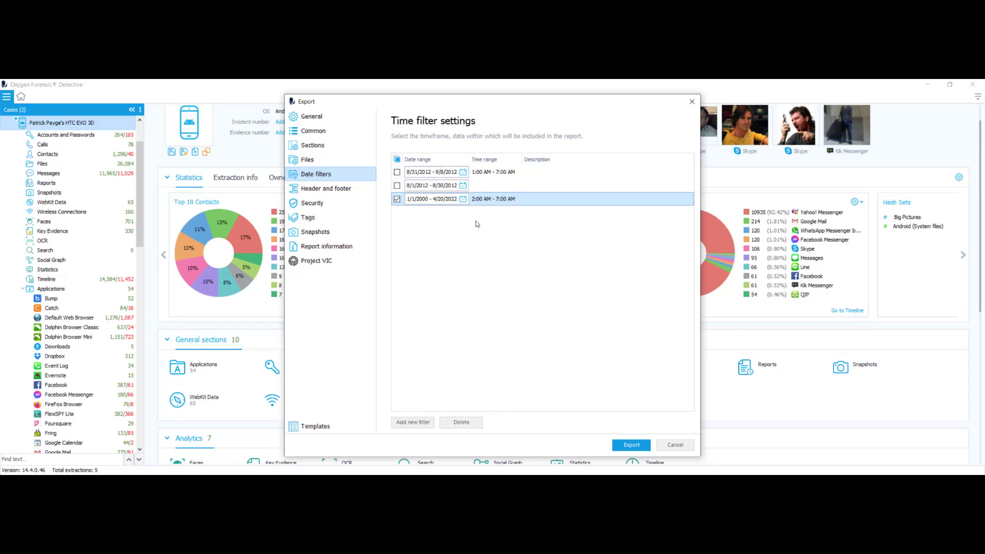
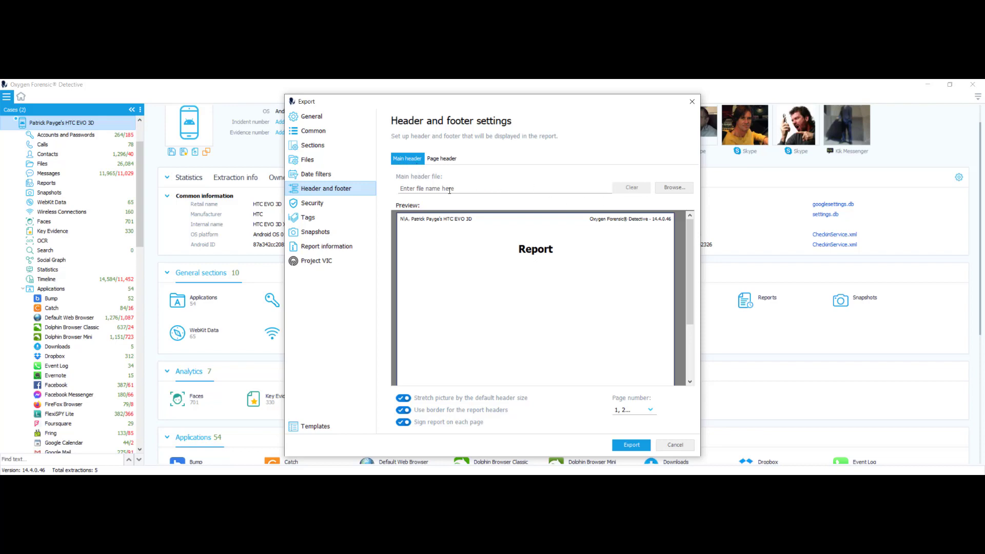
Load download.png as the report's main header image
click(659, 192)
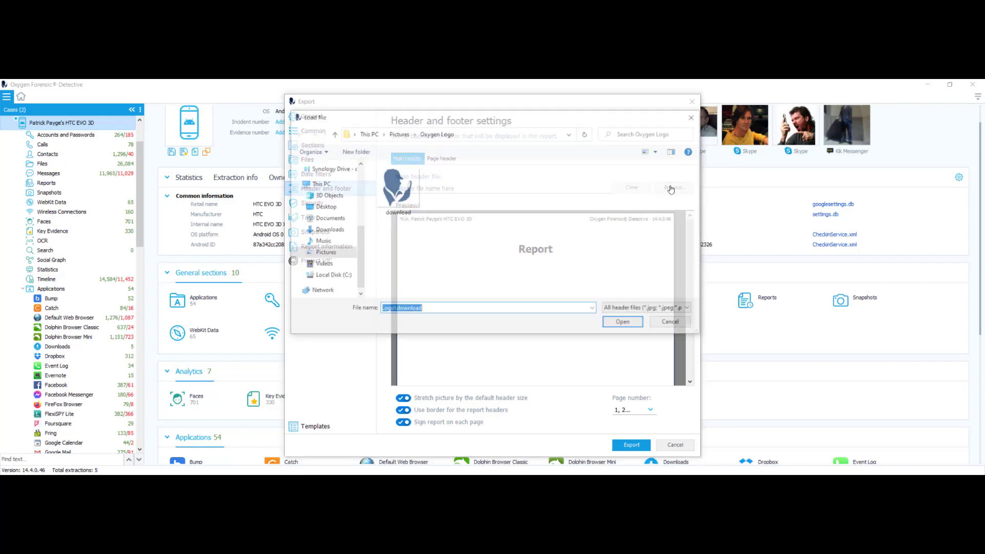
click(408, 189)
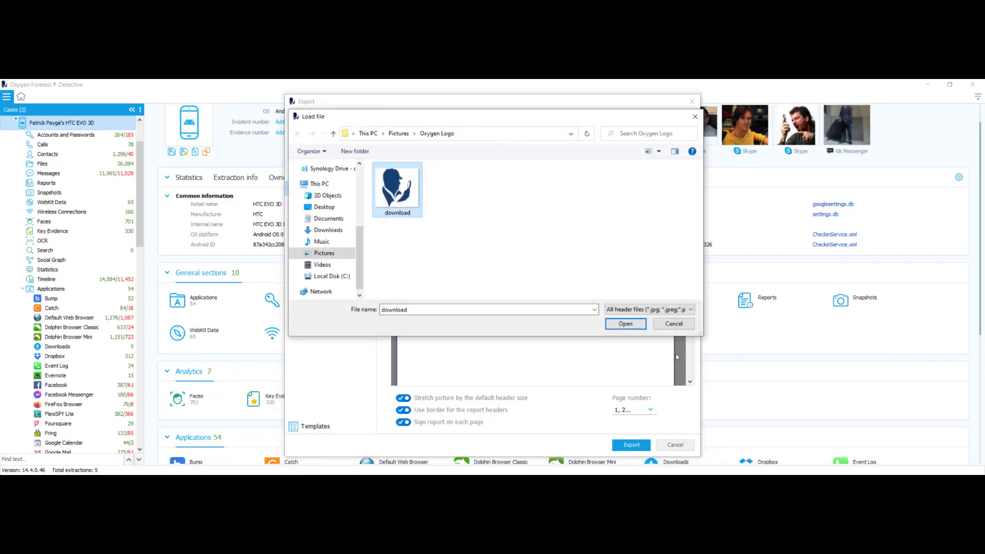
click(632, 325)
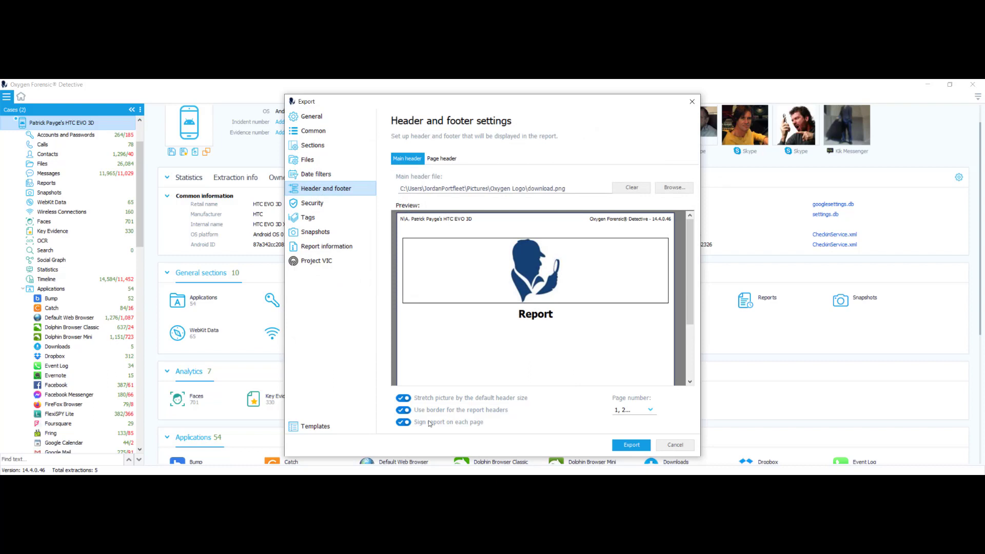
Keep the header logo stretched with a border, and leave per-page signing off
click(406, 399)
click(404, 399)
click(404, 410)
click(404, 410)
click(403, 422)
click(404, 422)
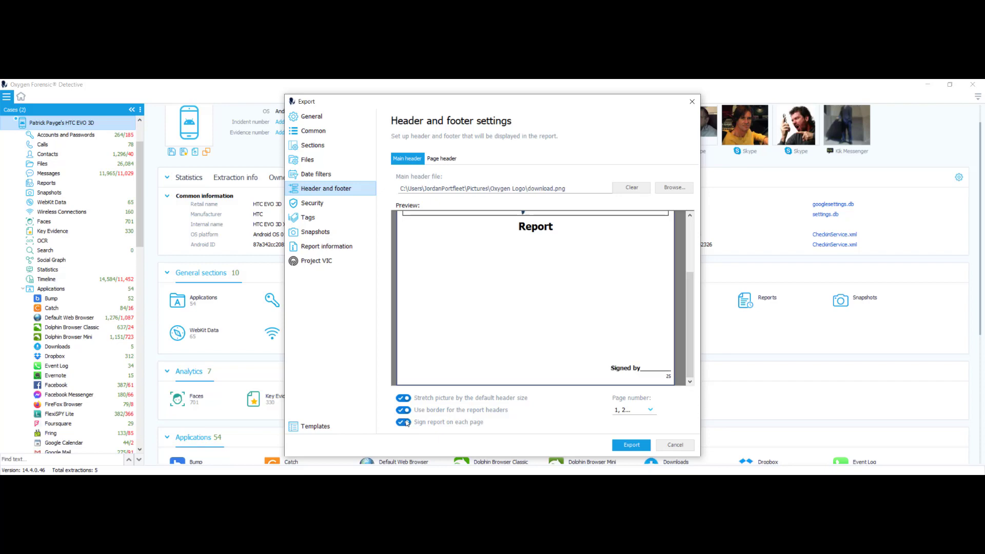
click(404, 422)
click(404, 422)
click(405, 423)
Keep the '1, 2...' page numbering style
click(647, 410)
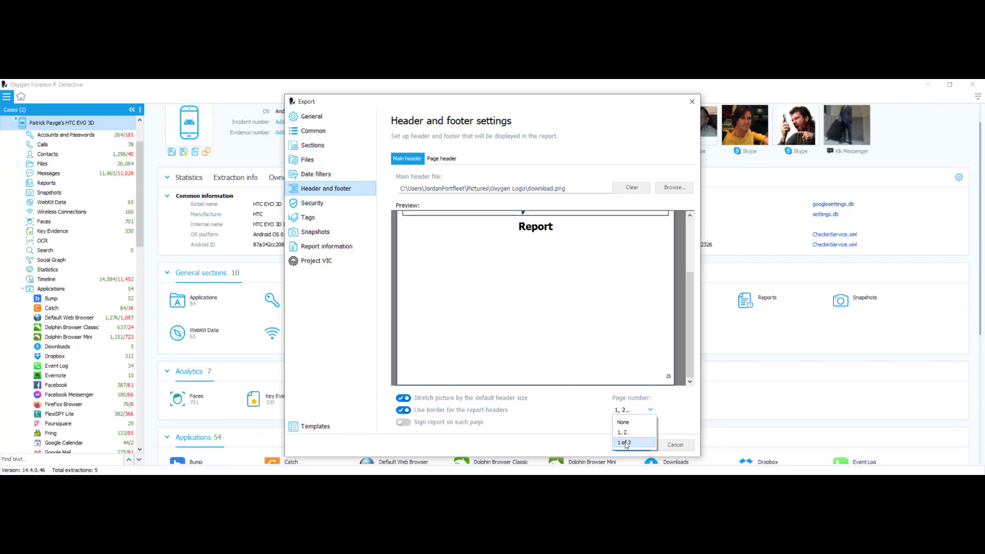
click(570, 401)
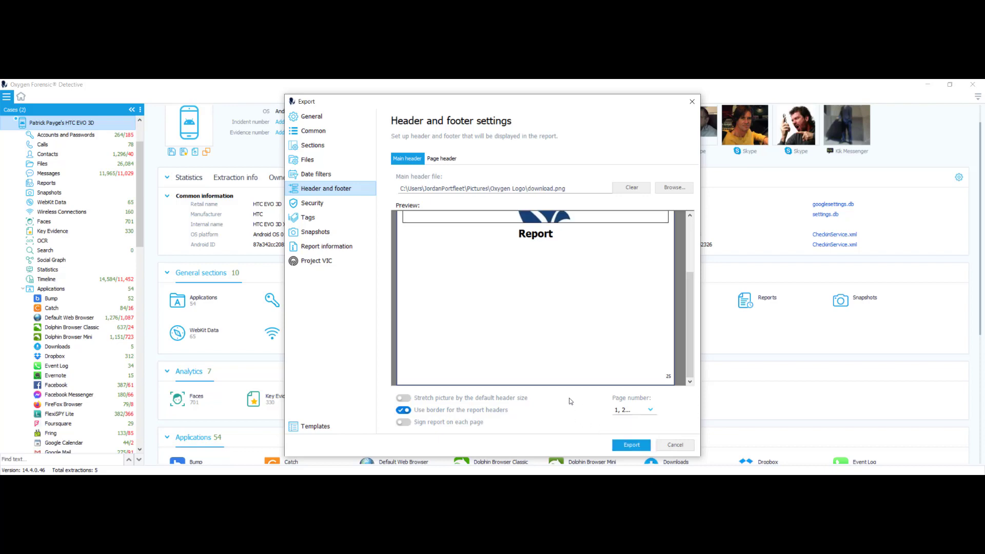
click(437, 159)
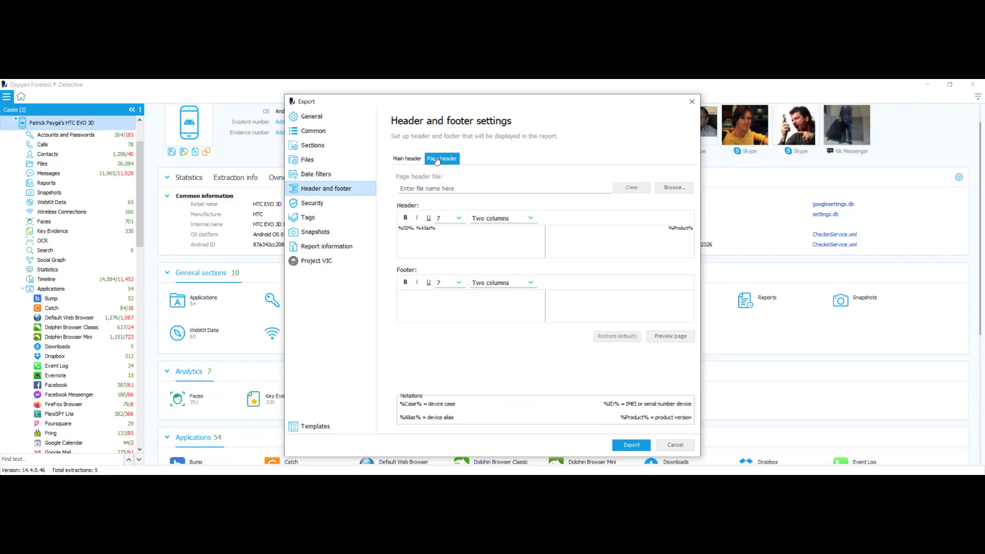
Set download.png as the page header image and preview the resulting report page
click(672, 188)
click(389, 187)
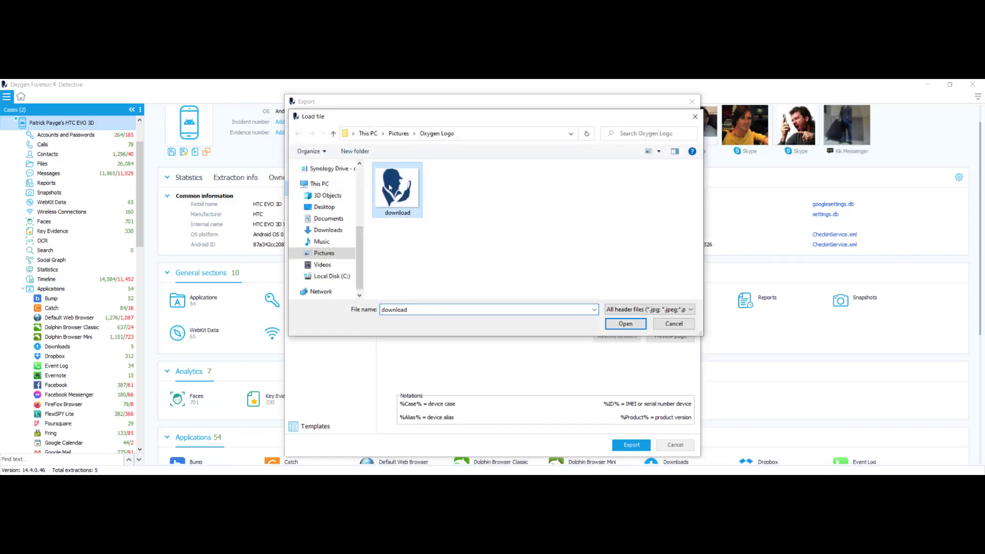
click(624, 324)
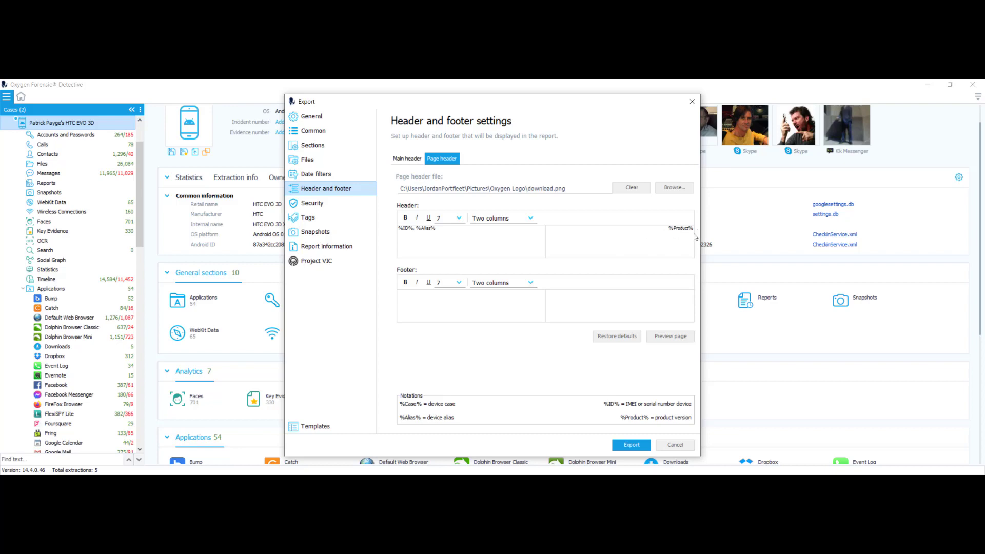
click(665, 338)
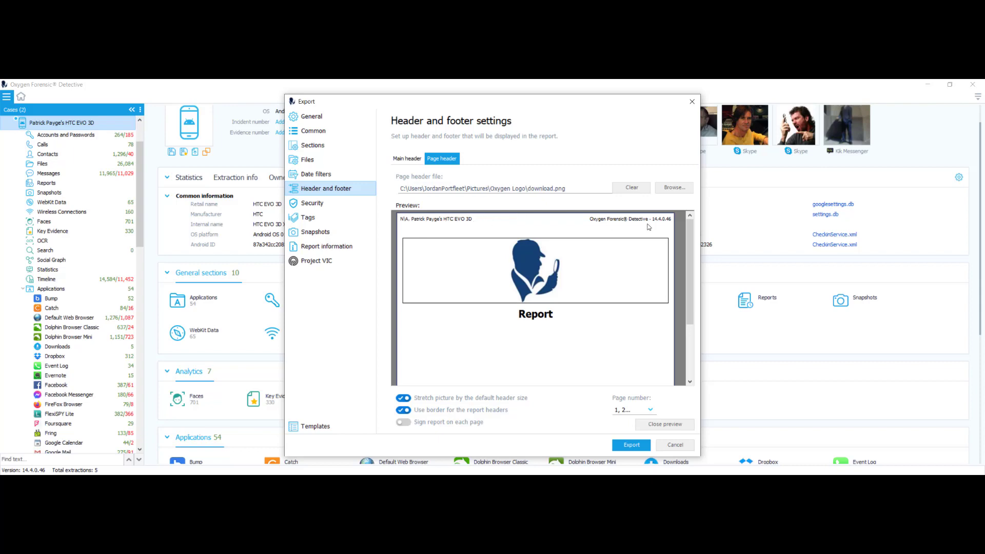
click(562, 242)
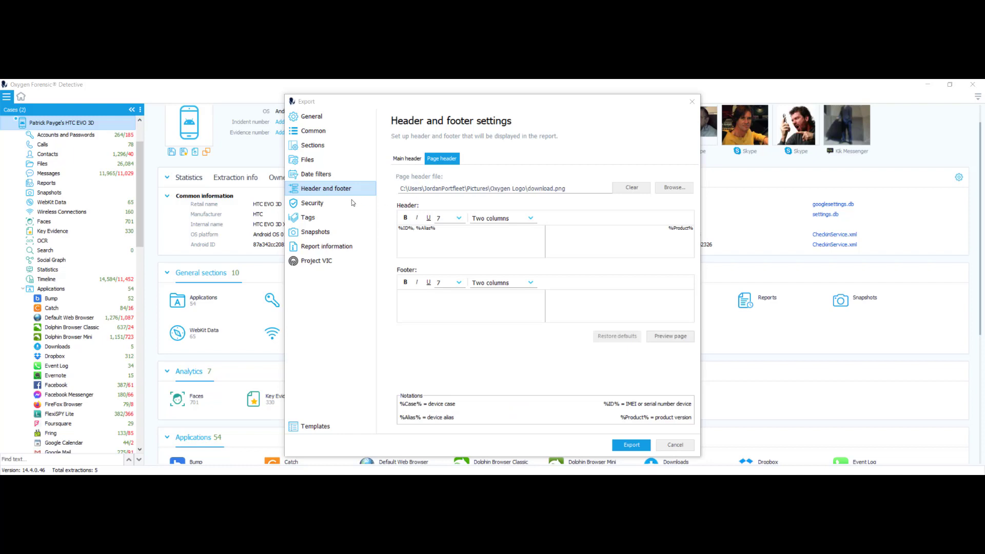
Replace the report password with a new one for PDF exports, leaving XLS/XLSX unprotected
click(316, 205)
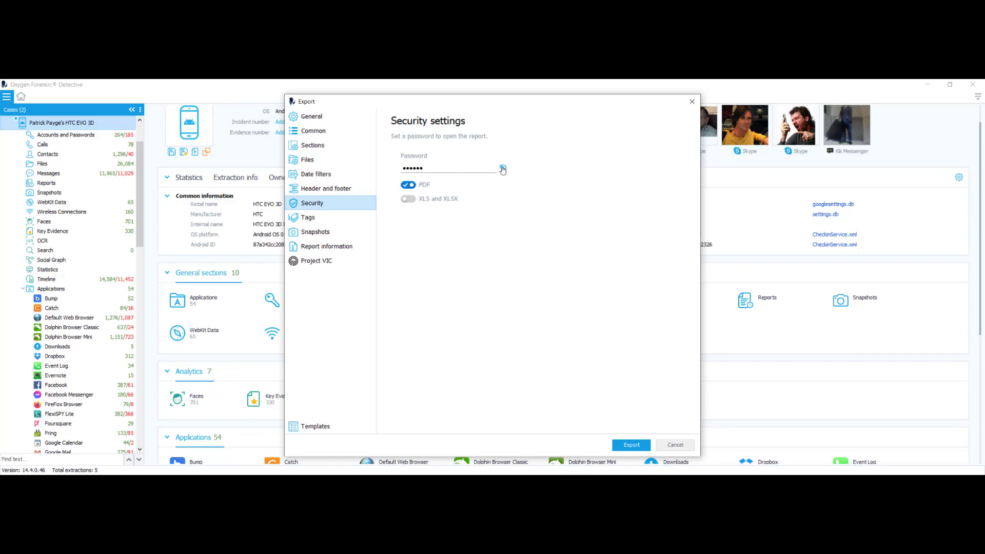
click(503, 170)
key(BackSpace)
key(BackSpace)
key(BackSpace)
key(BackSpace)
key(BackSpace)
key(BackSpace)
click(409, 199)
click(410, 199)
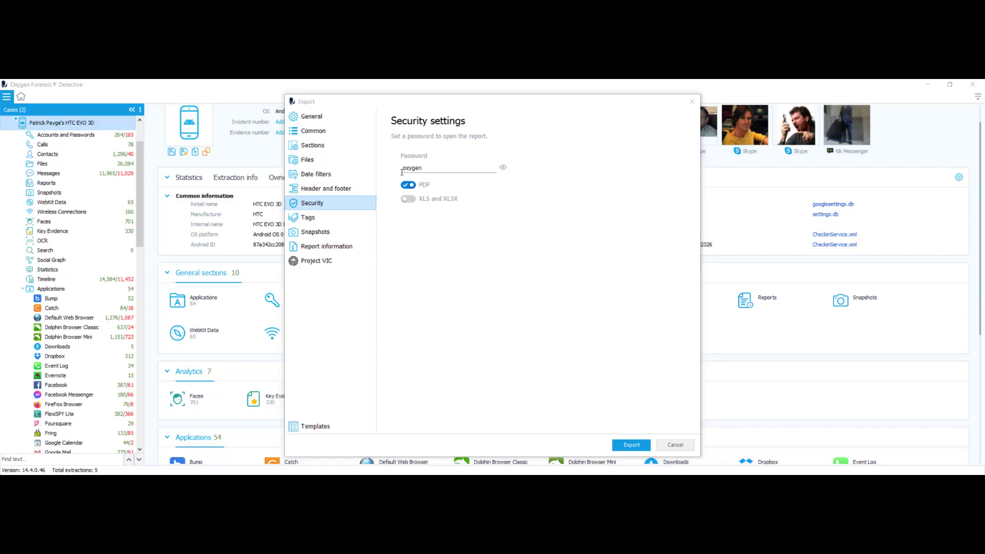
click(310, 219)
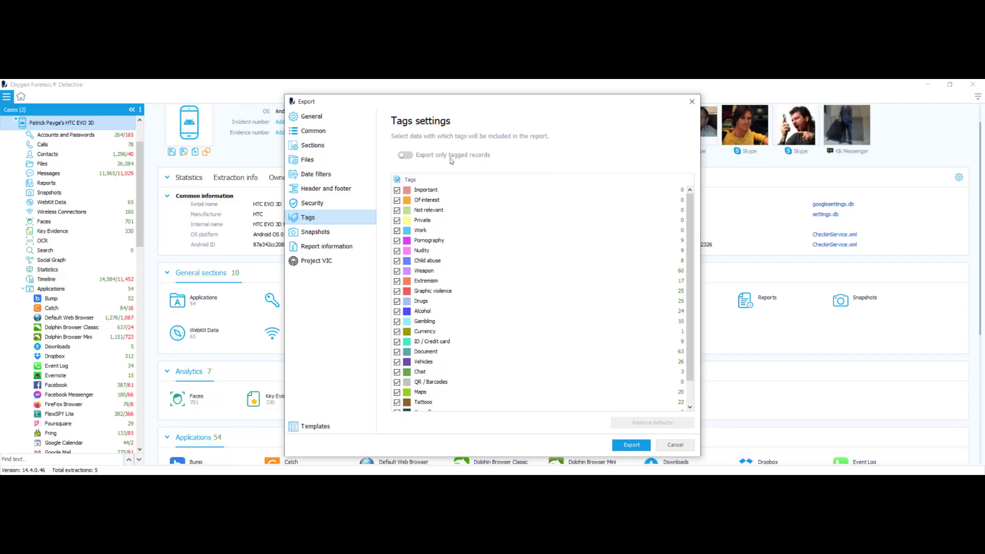
Keep untagged records in the report and check the Important and Weapon tags
click(405, 155)
click(404, 156)
click(399, 191)
click(395, 275)
scroll(478, 301, down, 2)
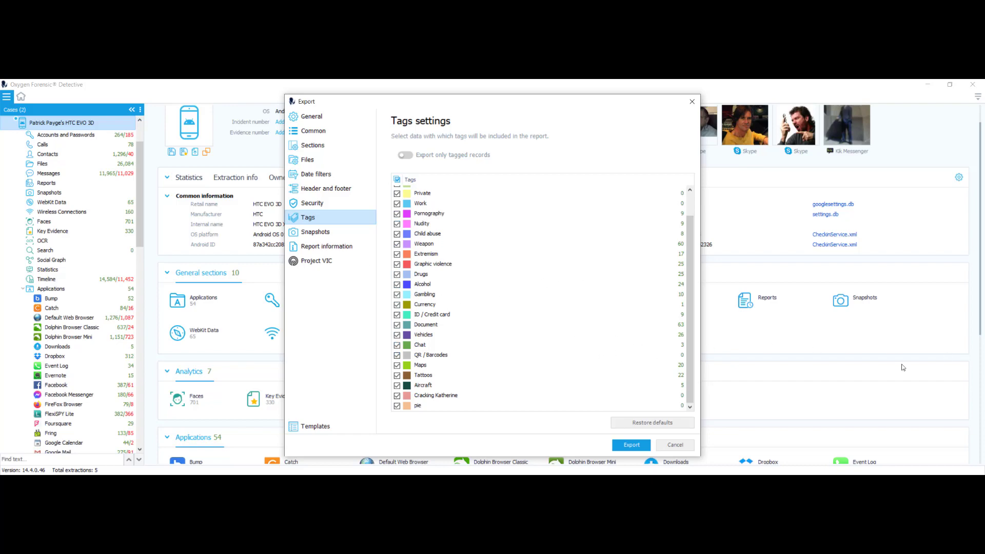
click(325, 205)
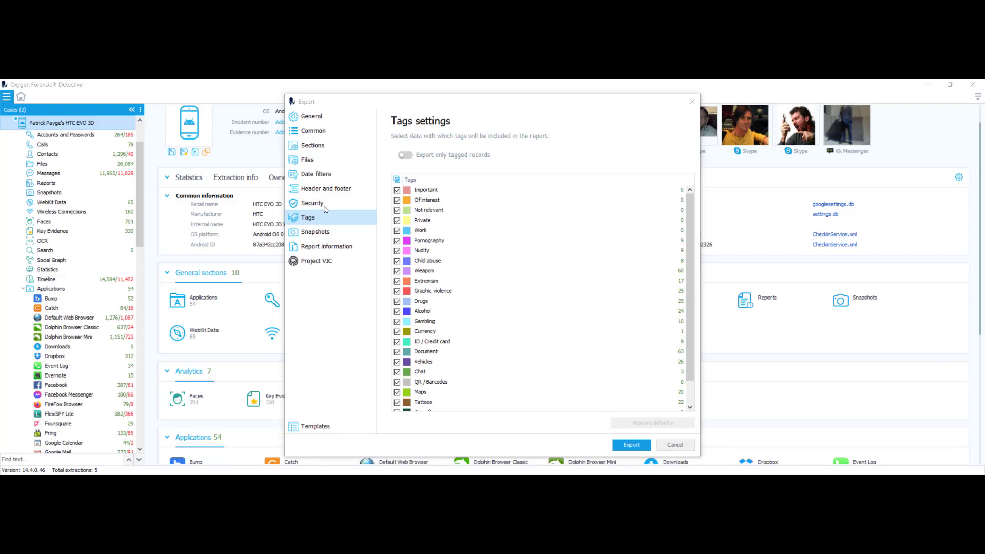
click(320, 235)
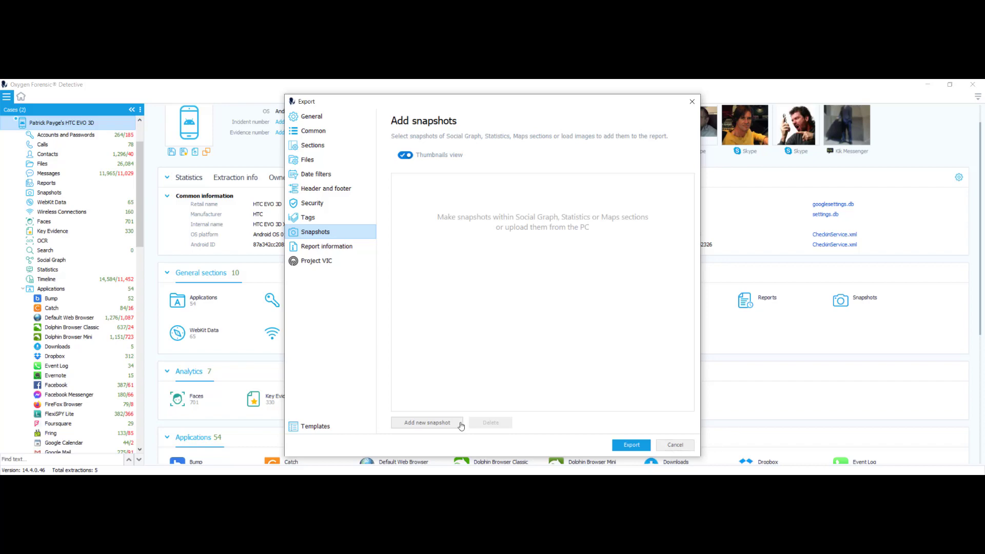
Add download.png as a snapshot noted 'logo', then close the Export dialog
click(441, 423)
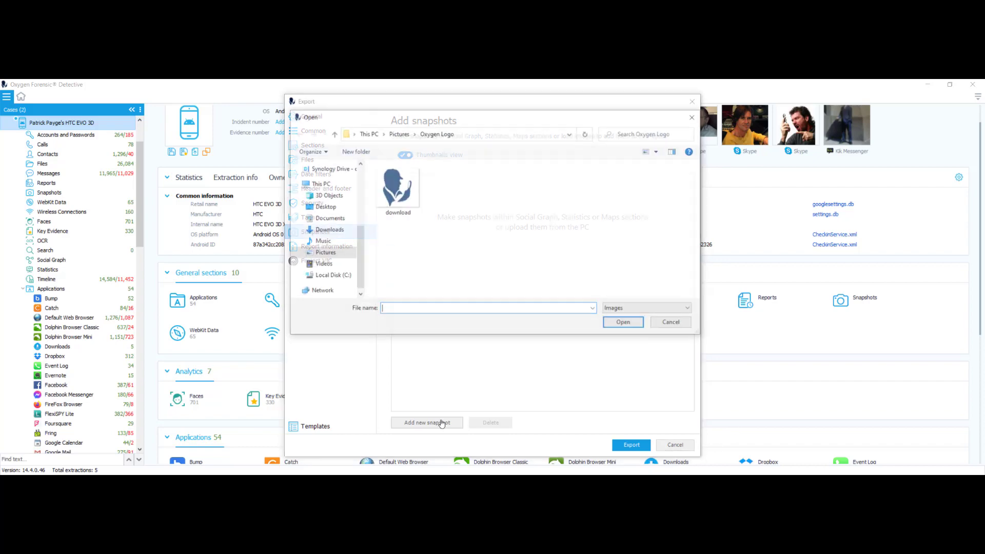
click(395, 209)
click(624, 327)
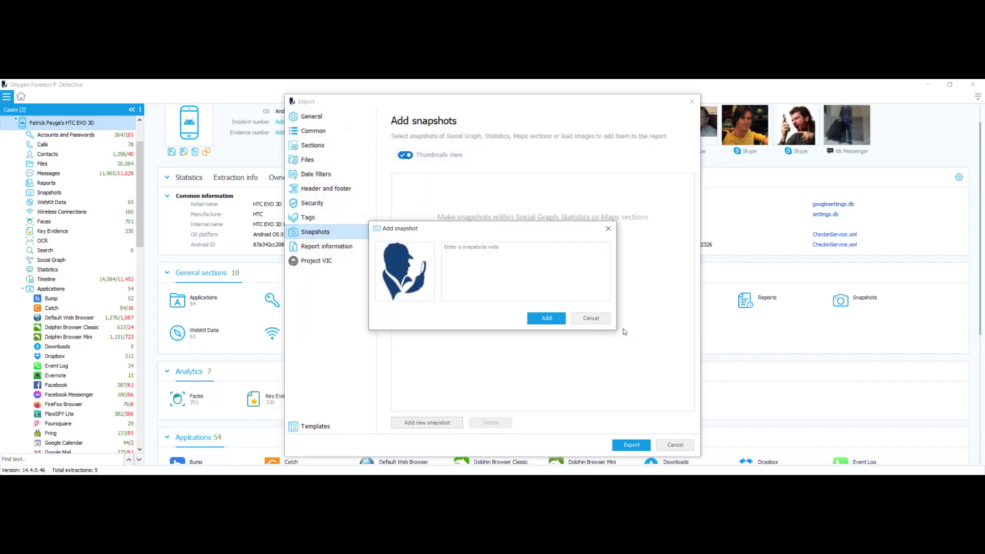
click(493, 271)
text(logo)
click(553, 320)
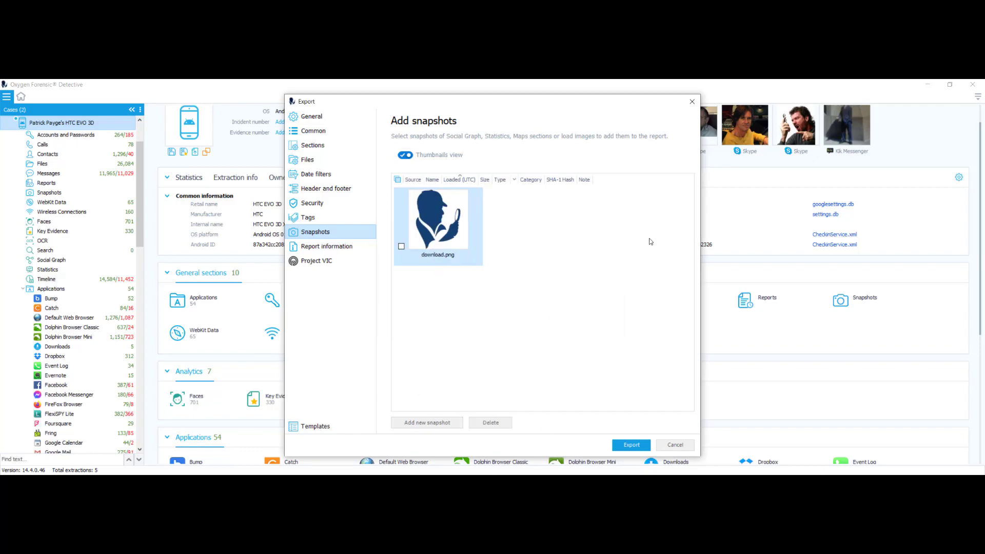
click(691, 102)
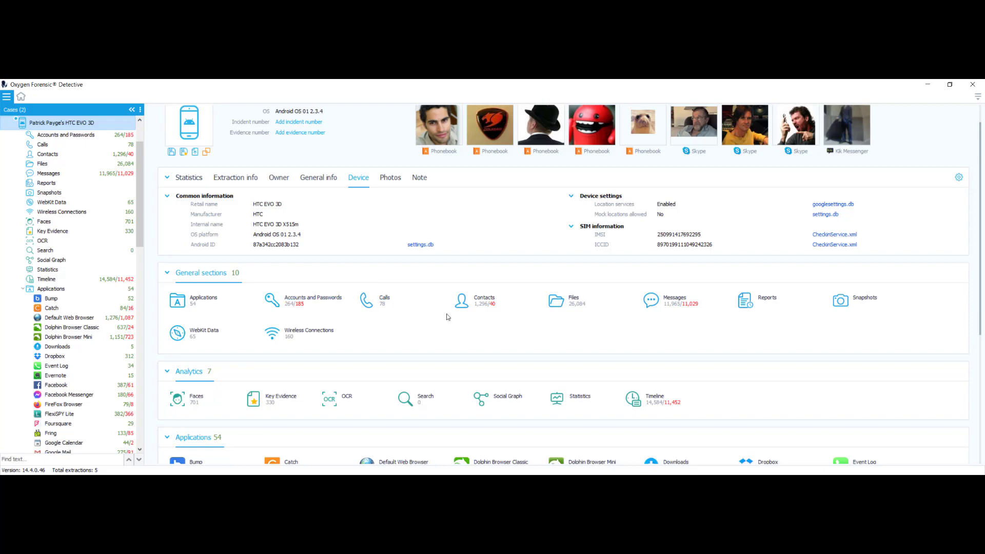
Snapshot the device statistics page as 'stats' with the note 'stats for webinar'
click(43, 271)
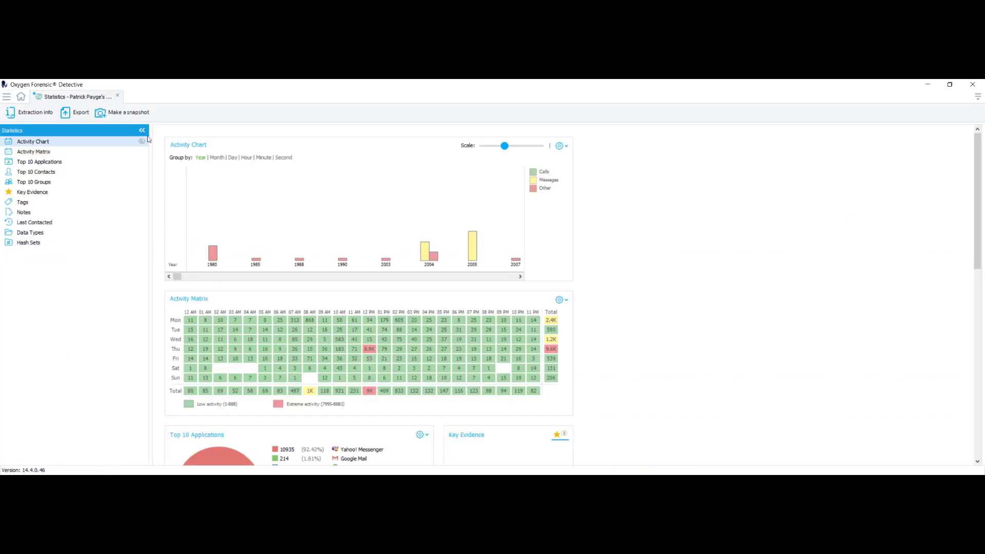
click(134, 112)
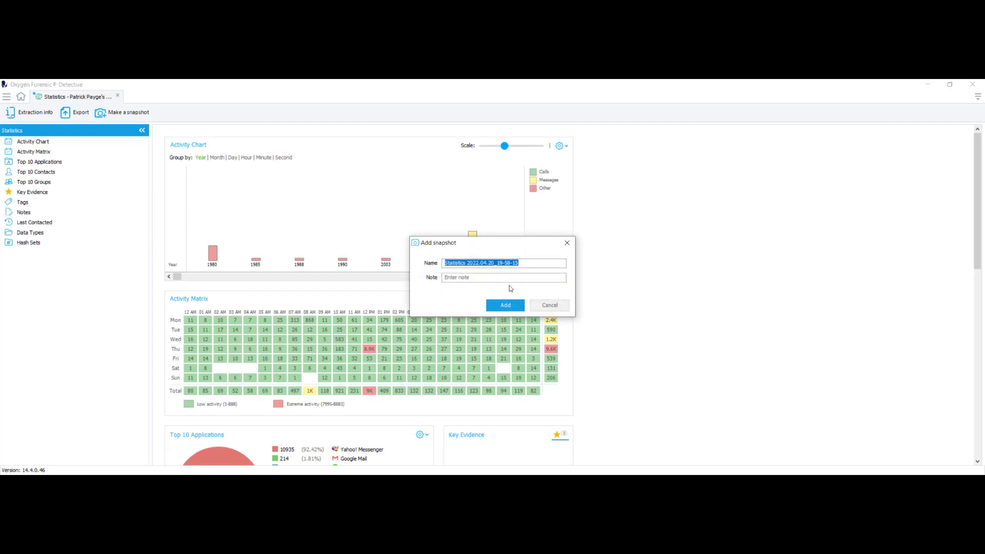
key(BackSpace)
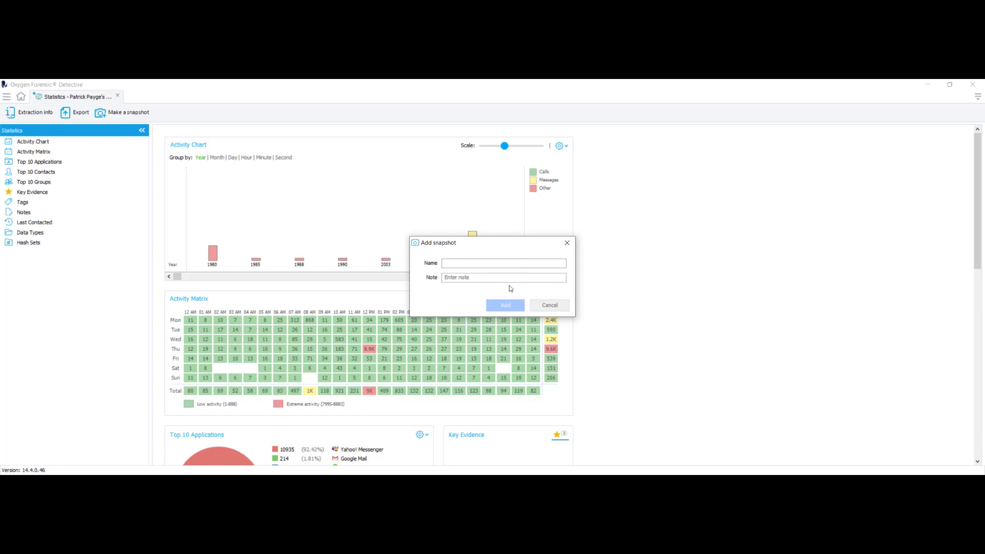
text(stats)
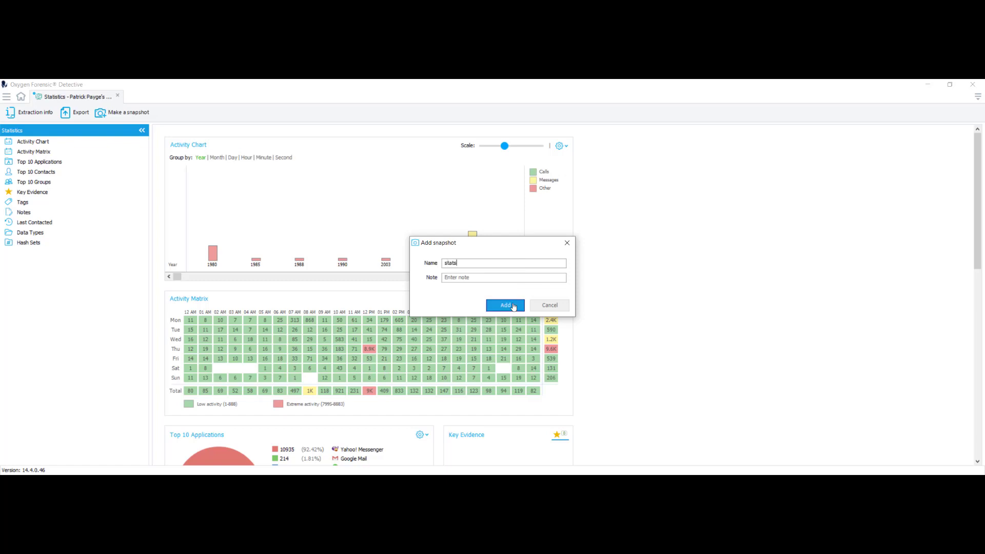
click(500, 278)
text(stats for webinar)
click(503, 306)
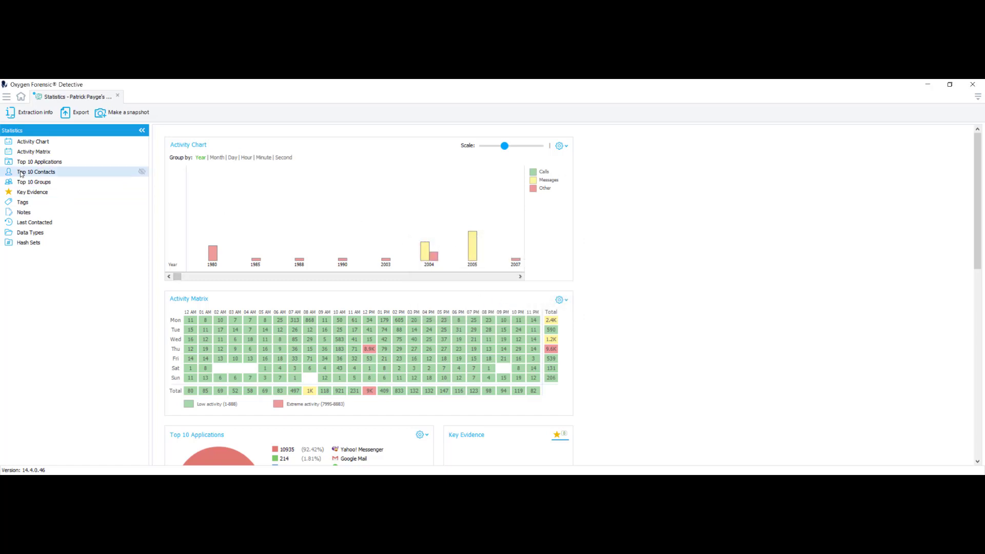
Review the saved snapshots list and return to the extraction overview
click(21, 113)
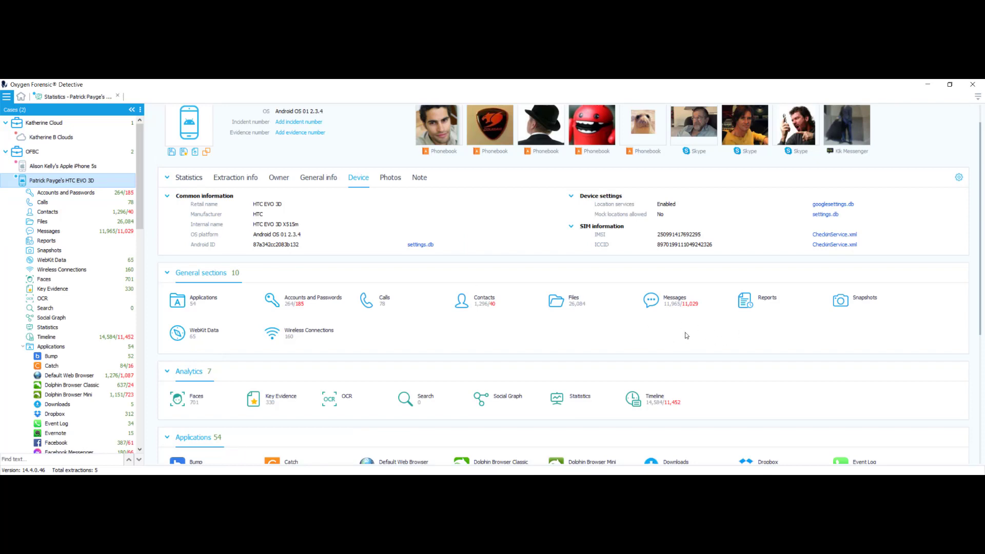
click(864, 298)
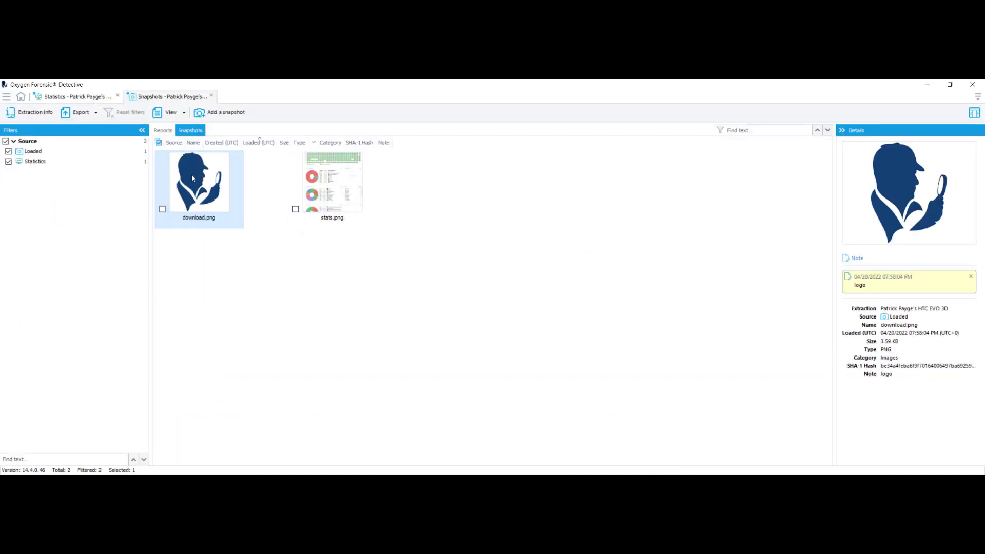
click(33, 113)
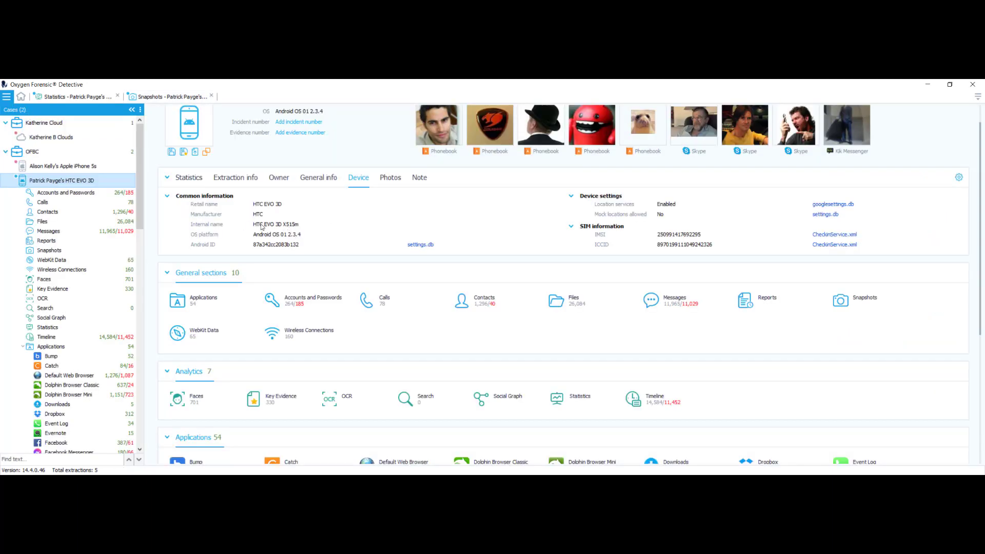
Start exporting the HTC EVO 3D extraction's data with the download.png snapshot checked
right_click(51, 180)
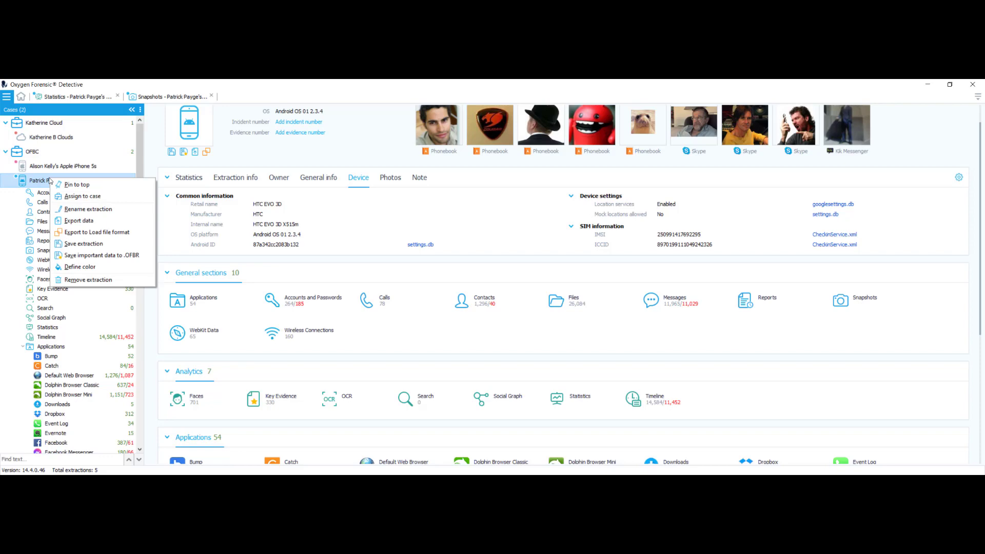
click(72, 222)
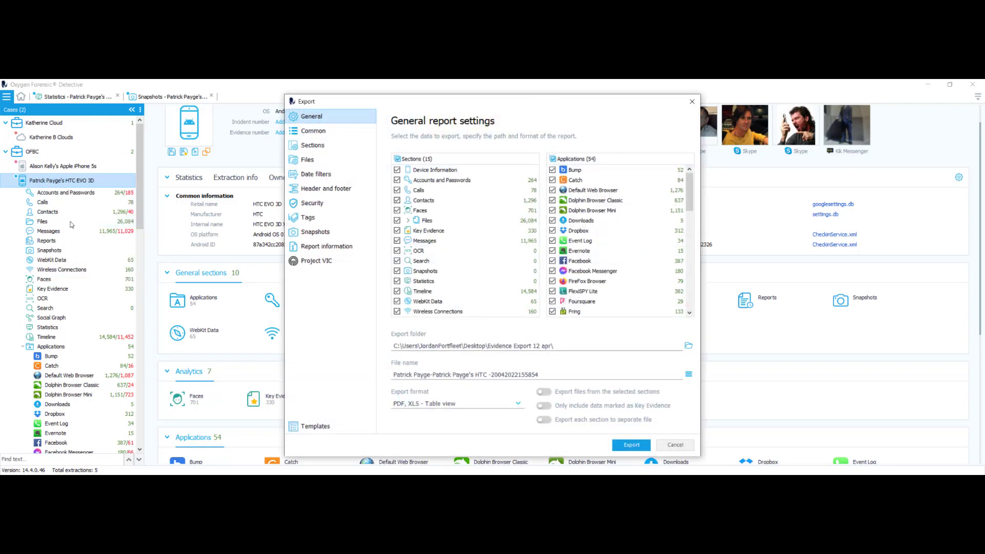
click(322, 233)
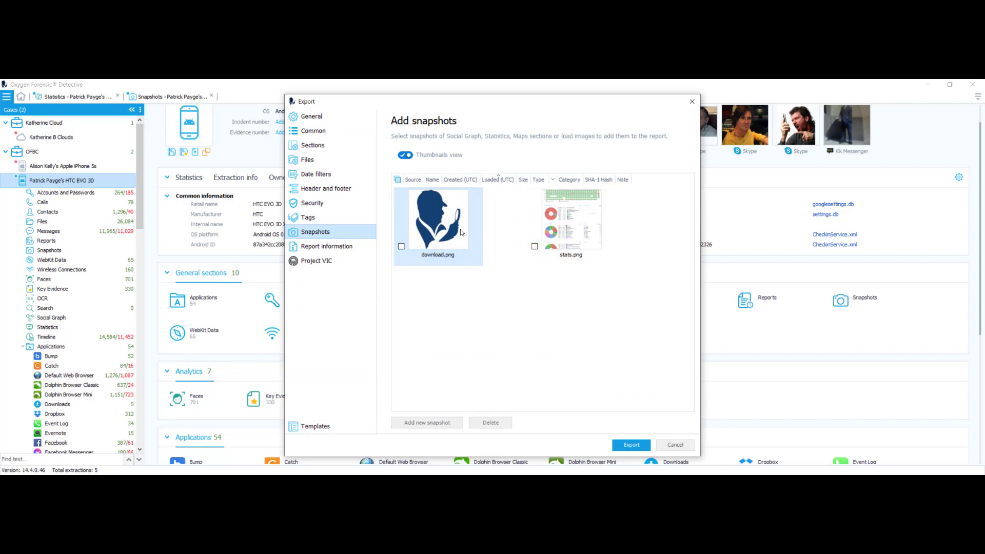
click(425, 204)
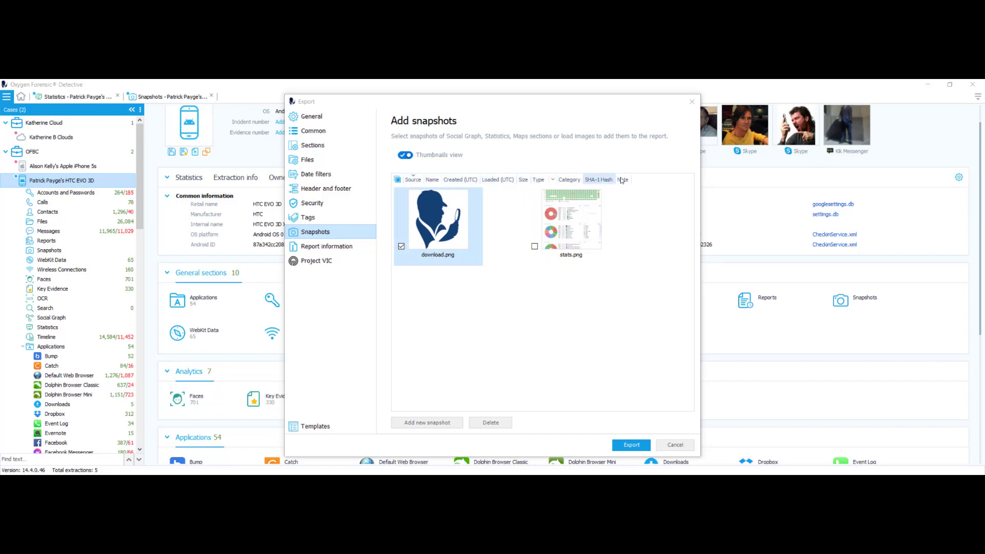
click(442, 249)
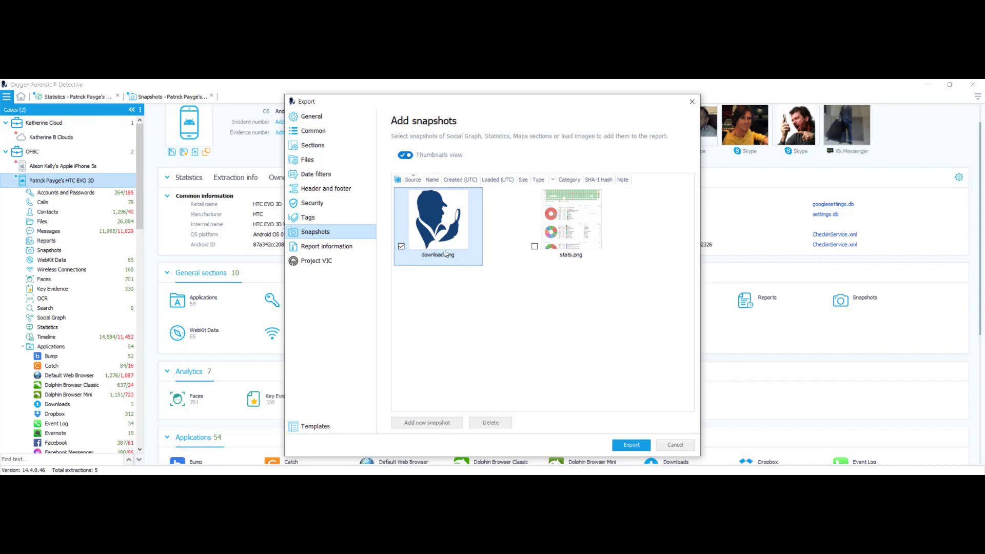
mouse_move(445, 251)
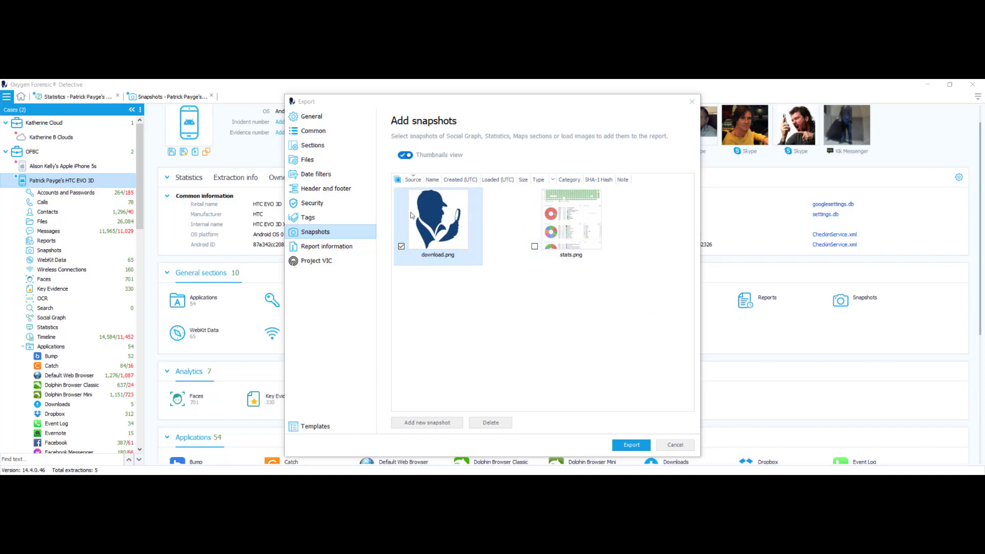
Enter the investigator's name and the location 'Fort Bragg, NC' in Report information
click(328, 248)
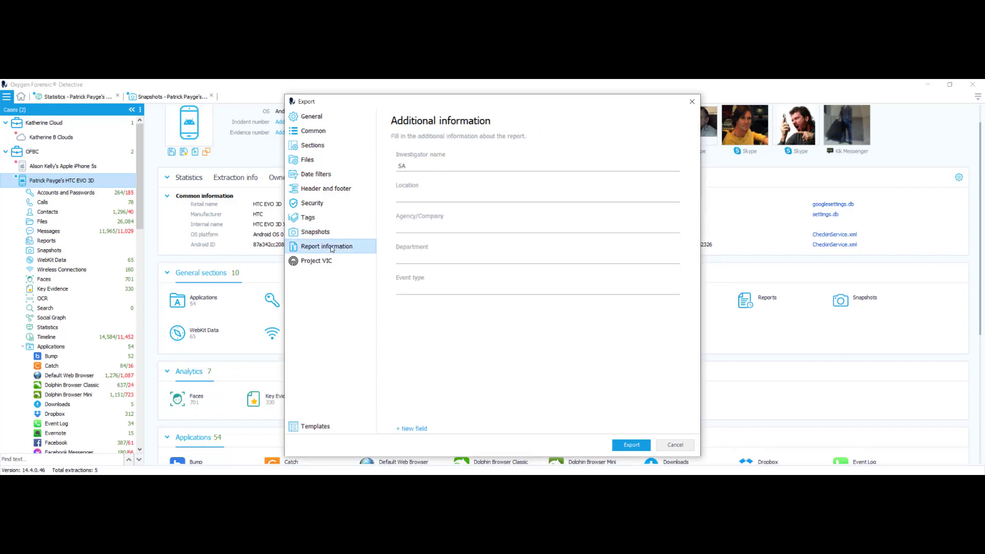
mouse_move(421, 166)
click(412, 167)
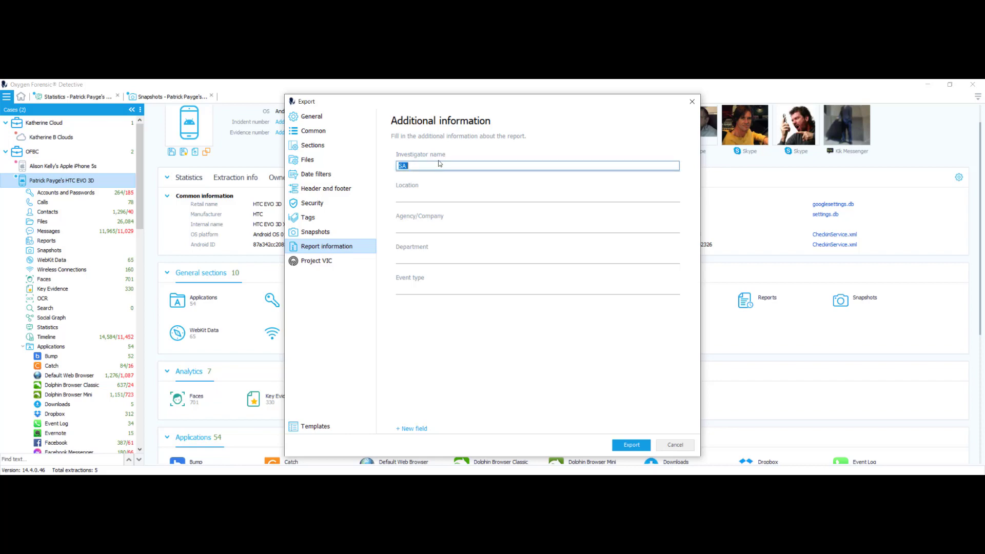
text(SA Jordan)
click(405, 197)
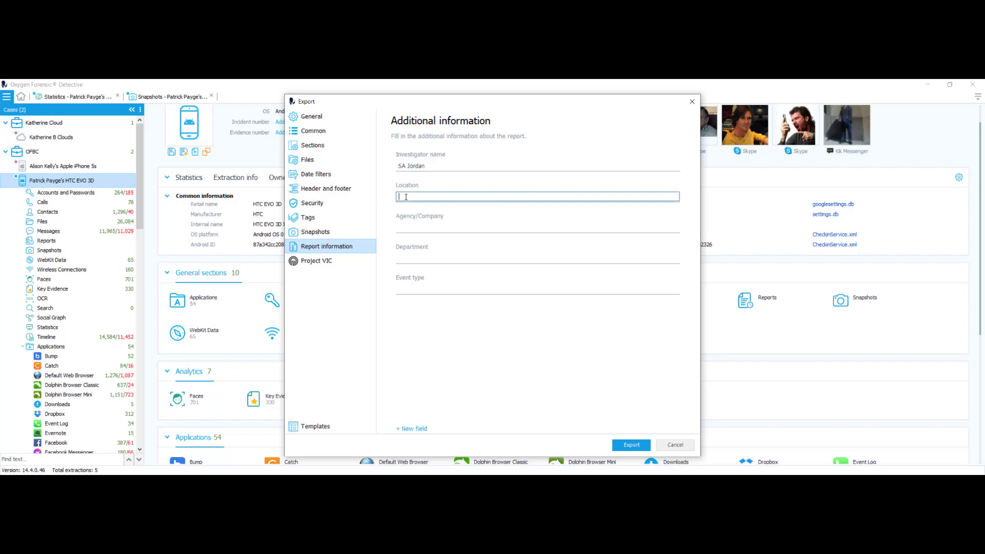
text(Fort Bragg, NC)
Fill in agency 'Oxygen Forensics', department 'Training', and begin the event type 'Death Investigation'
click(407, 222)
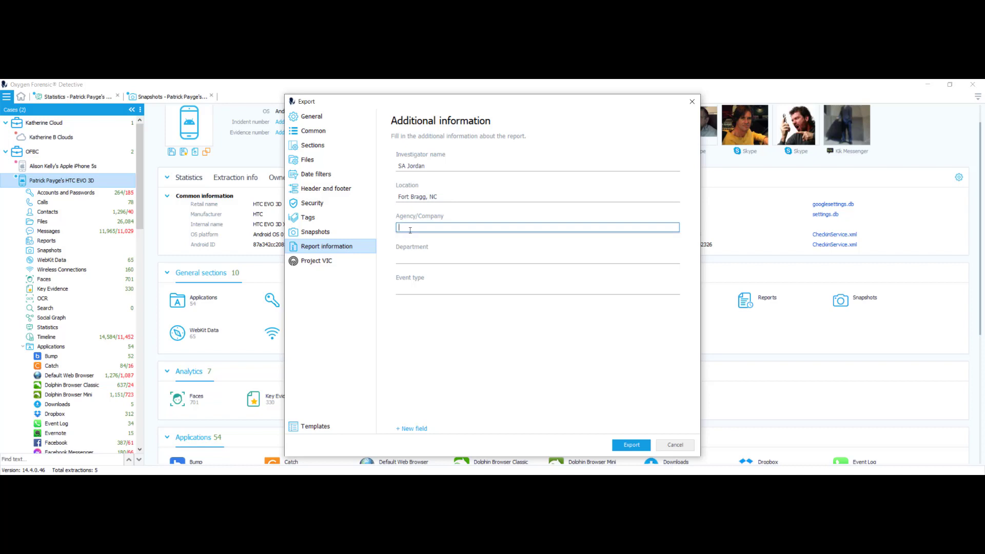
text(Oxygen Forensics)
click(401, 257)
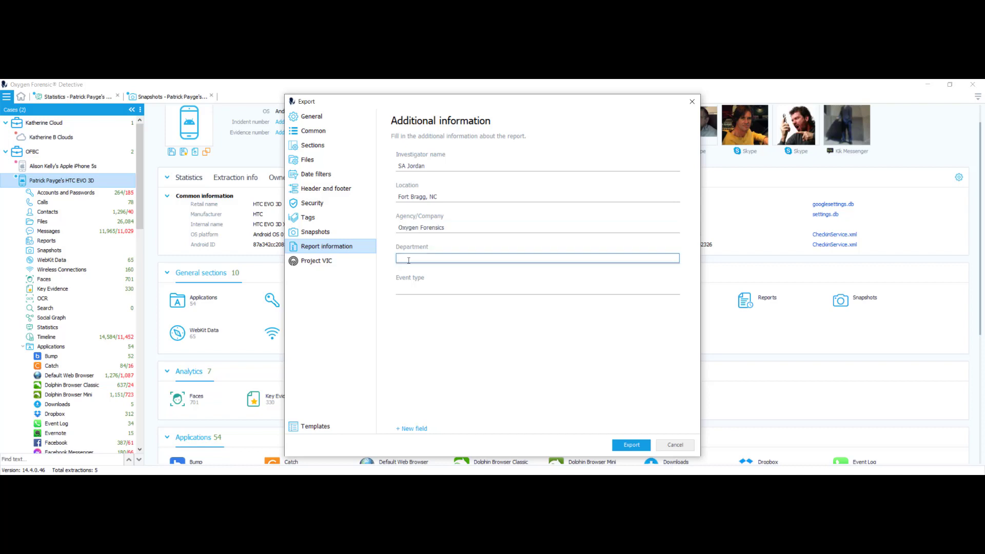
text(Training)
click(401, 288)
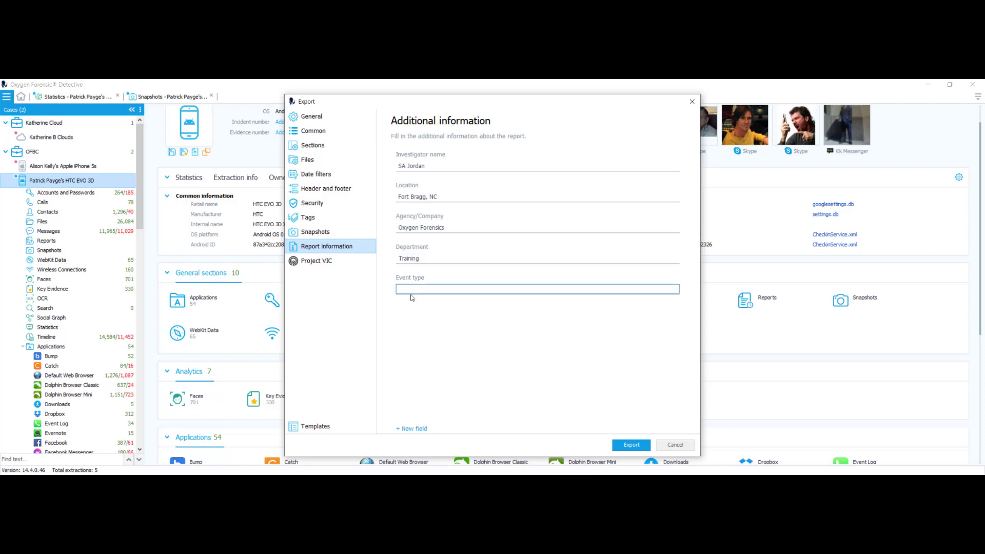
text(Death Investigation)
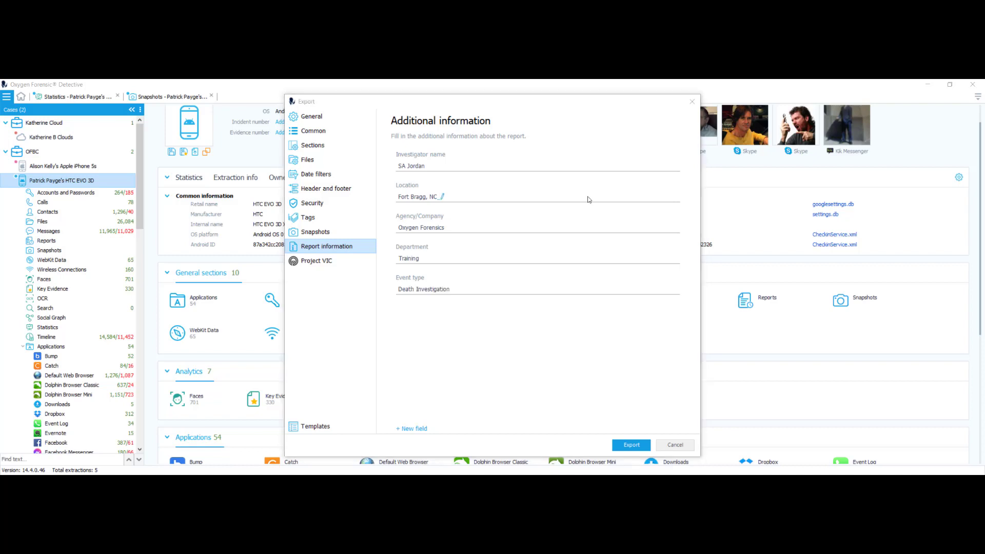
Switch to the Project VIC export settings
click(320, 262)
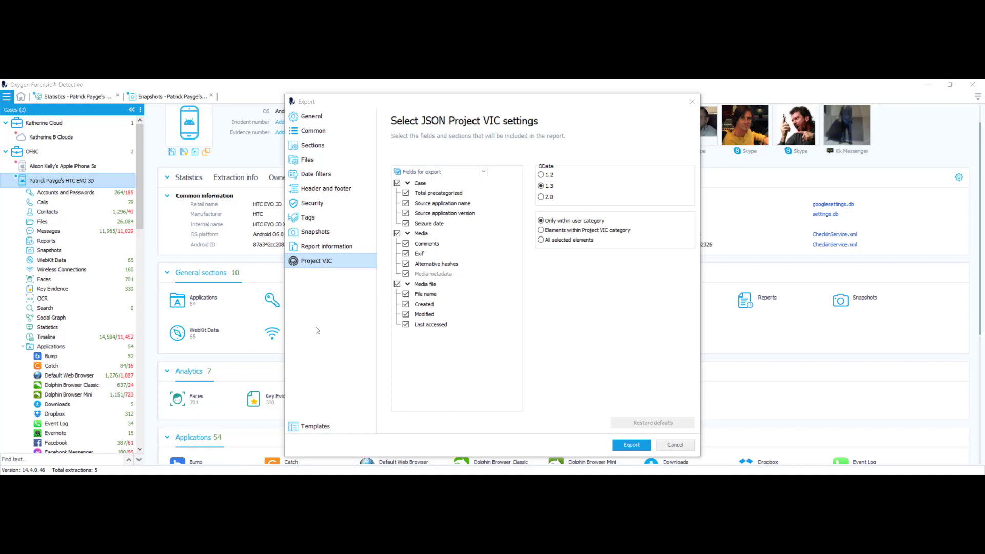
click(320, 429)
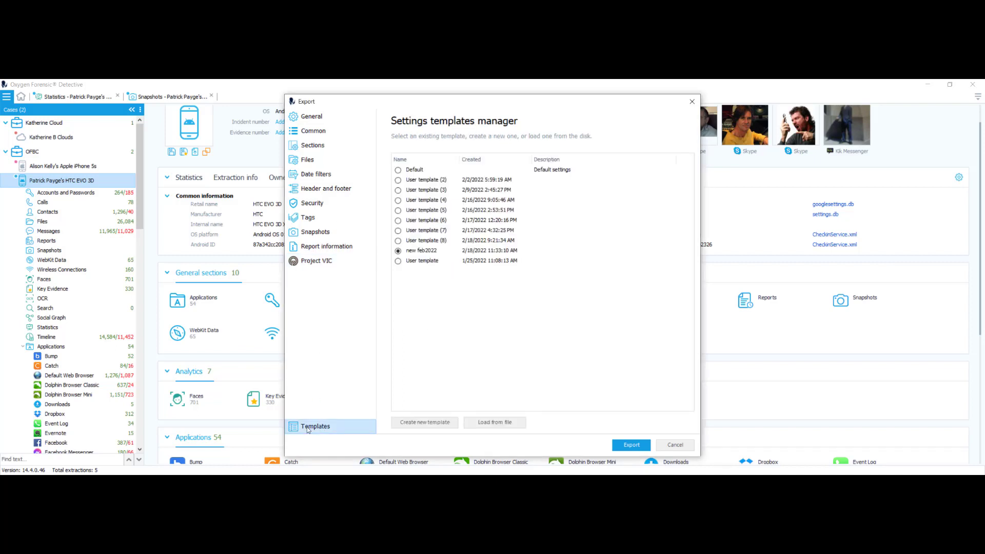
click(412, 424)
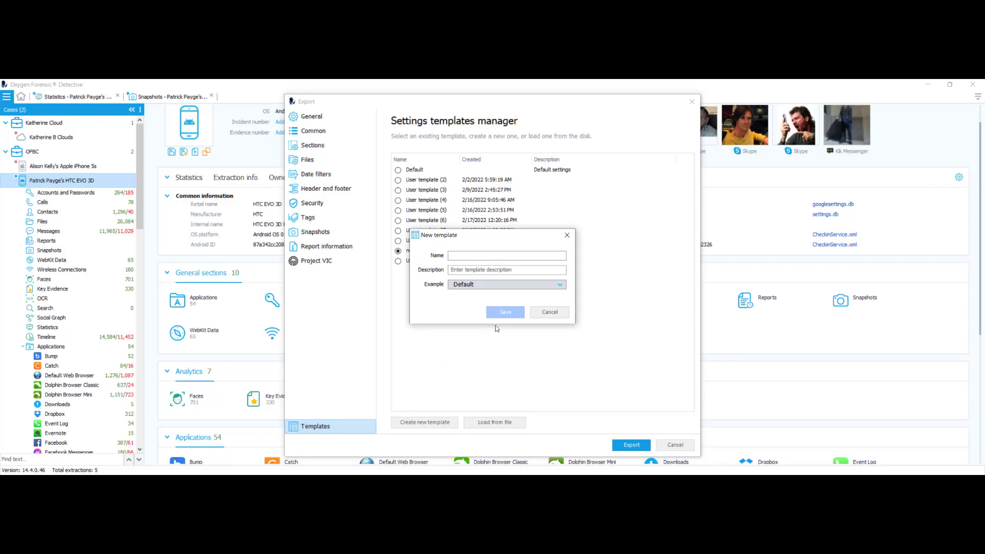
click(567, 235)
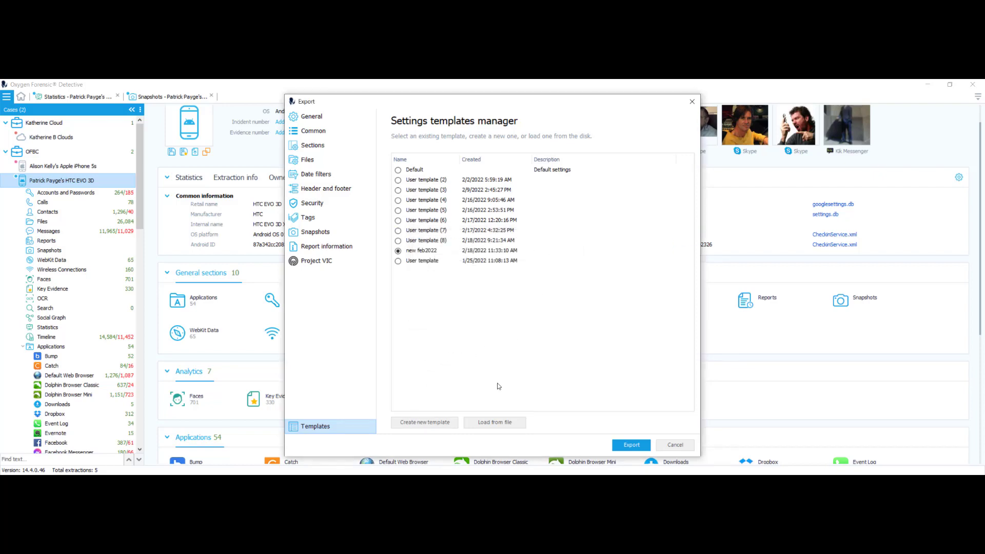
click(495, 422)
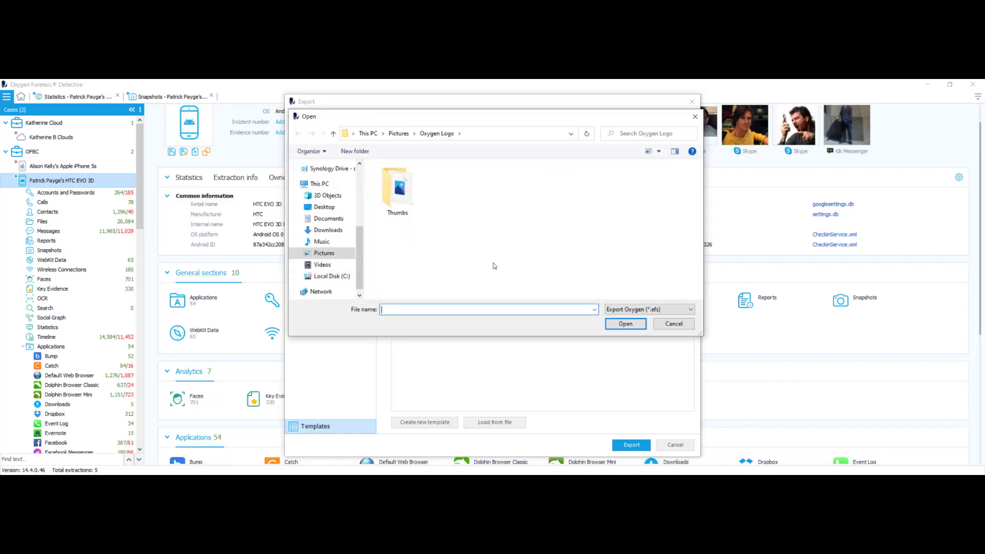
click(674, 323)
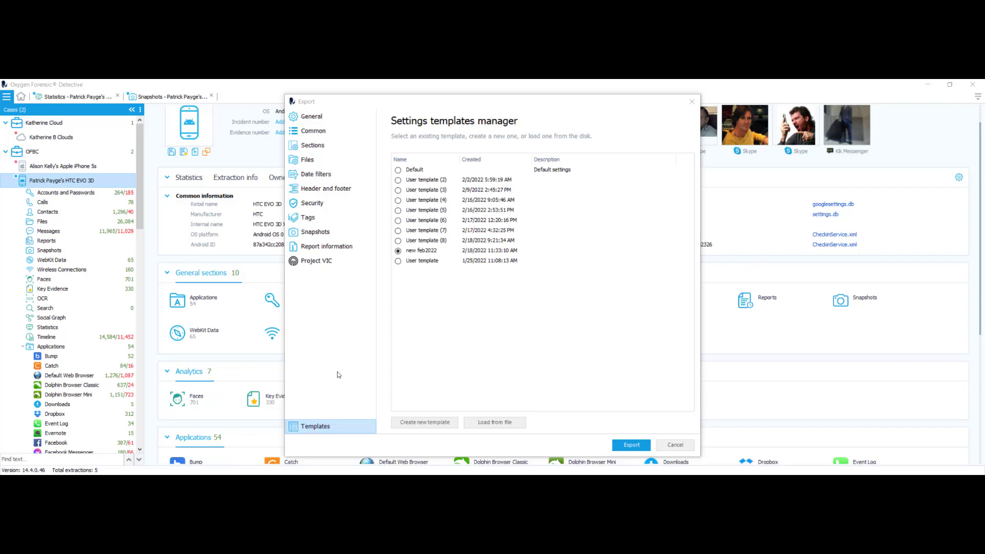
click(627, 446)
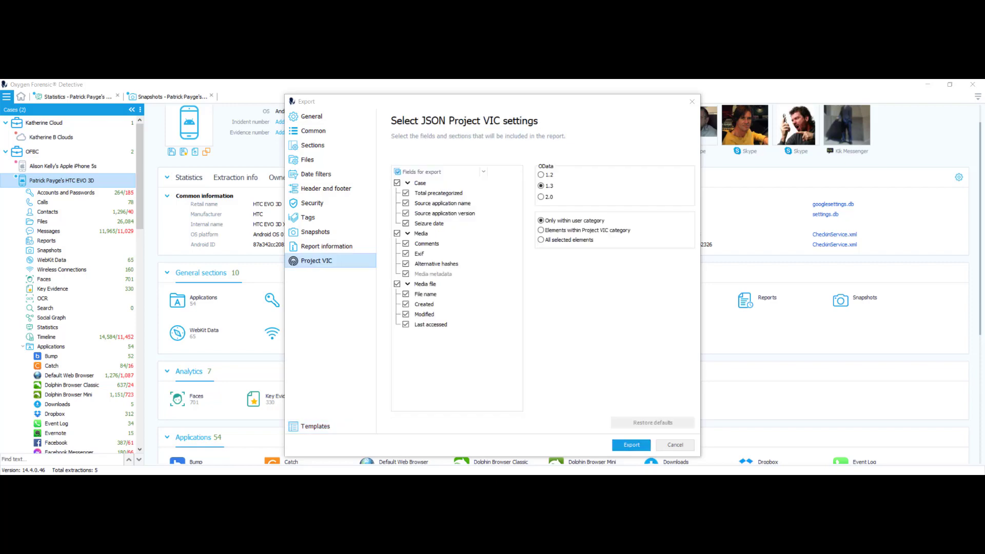
Return to the General report settings of the Export dialog
click(309, 117)
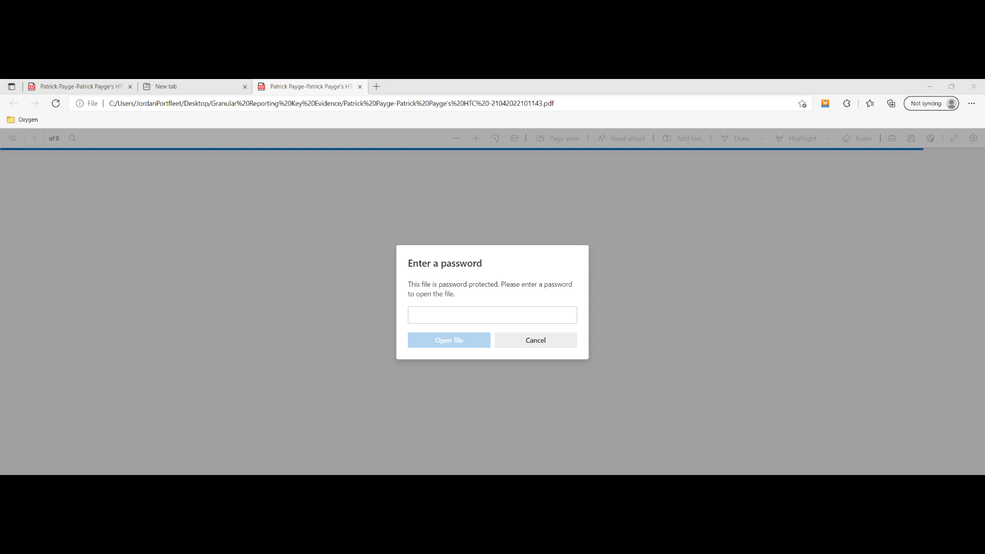
Unlock the exported PDF report in Edge by entering its password
click(418, 314)
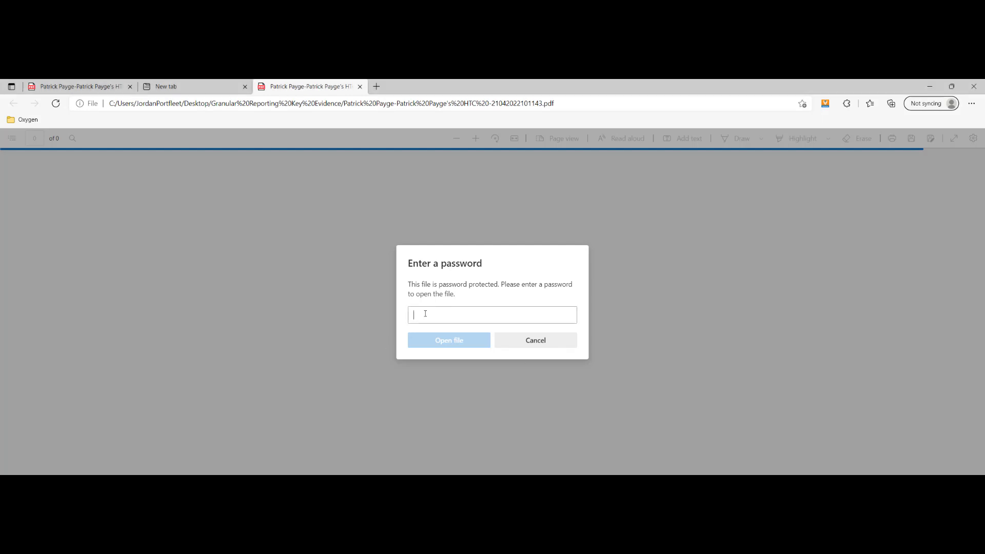
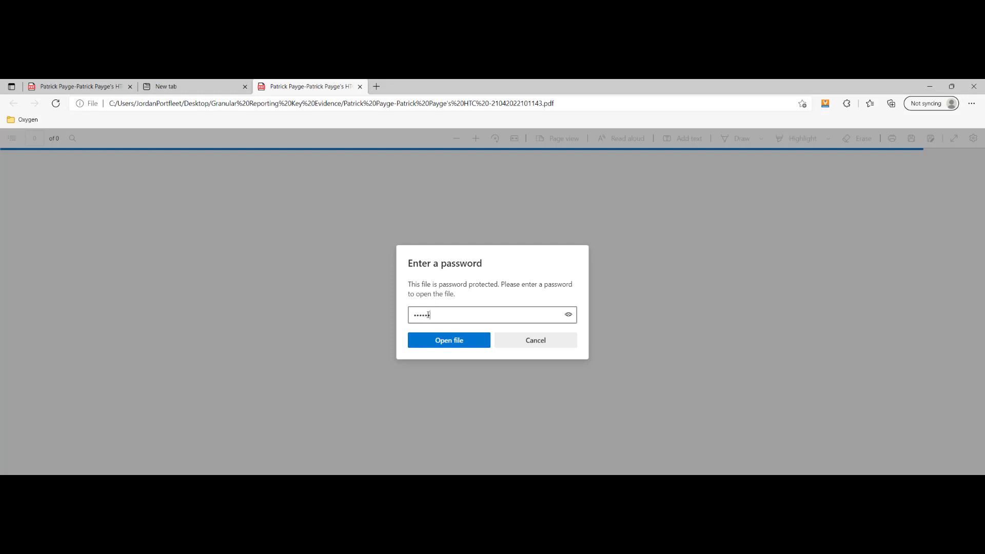
key(Return)
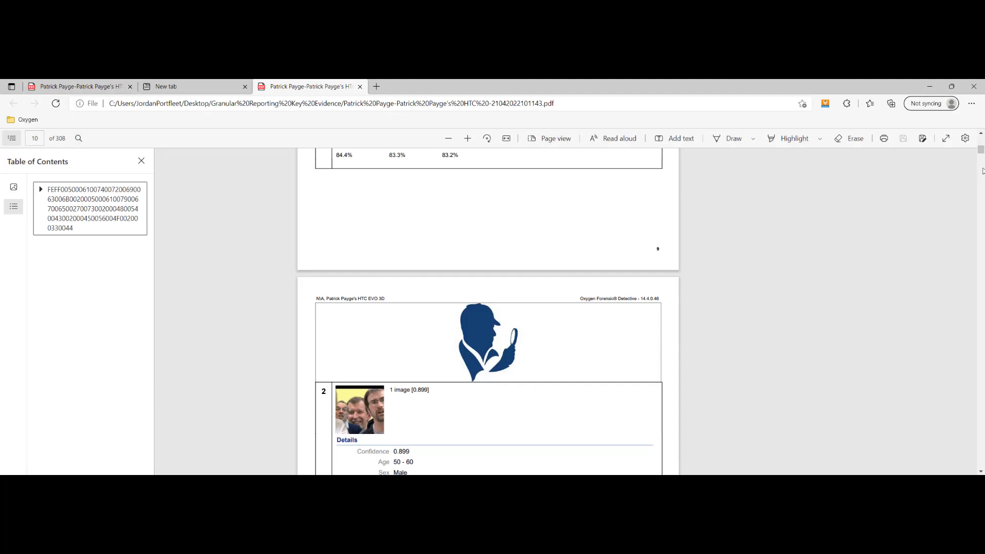
Scroll through pages 6–10: report information, owner photos and identified-face matches with confidence percentages
drag(980, 150, 980, 139)
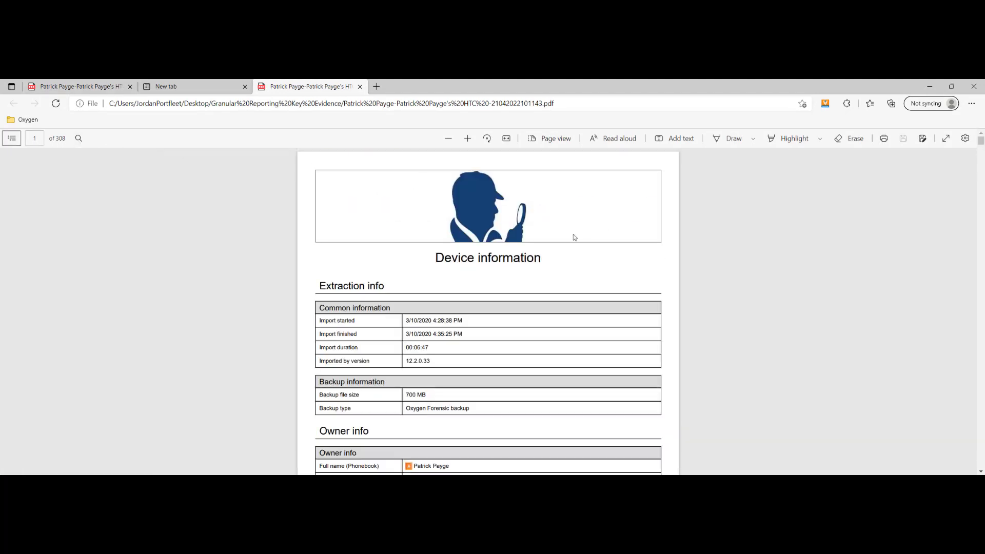
scroll(496, 277, down, 15)
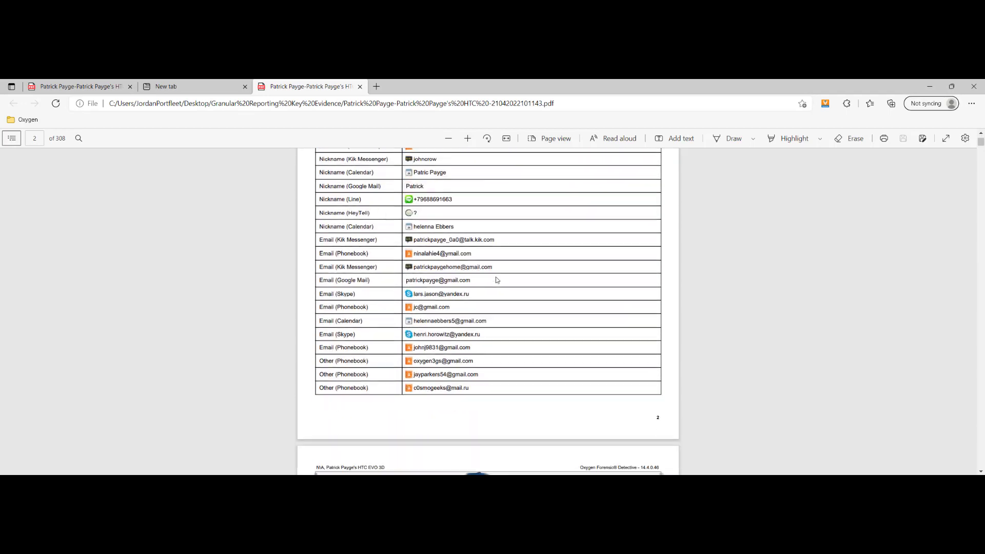
scroll(496, 280, down, 20)
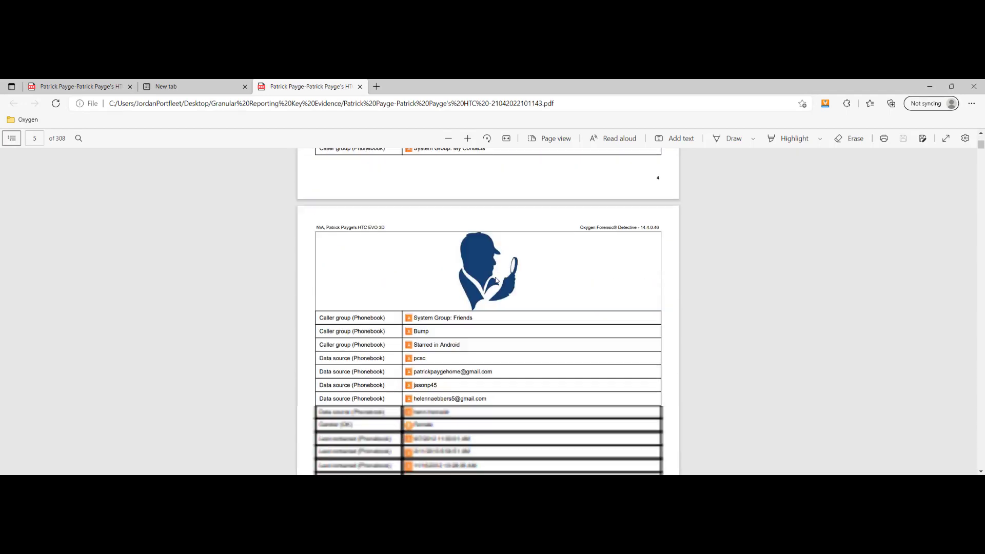
scroll(497, 280, down, 10)
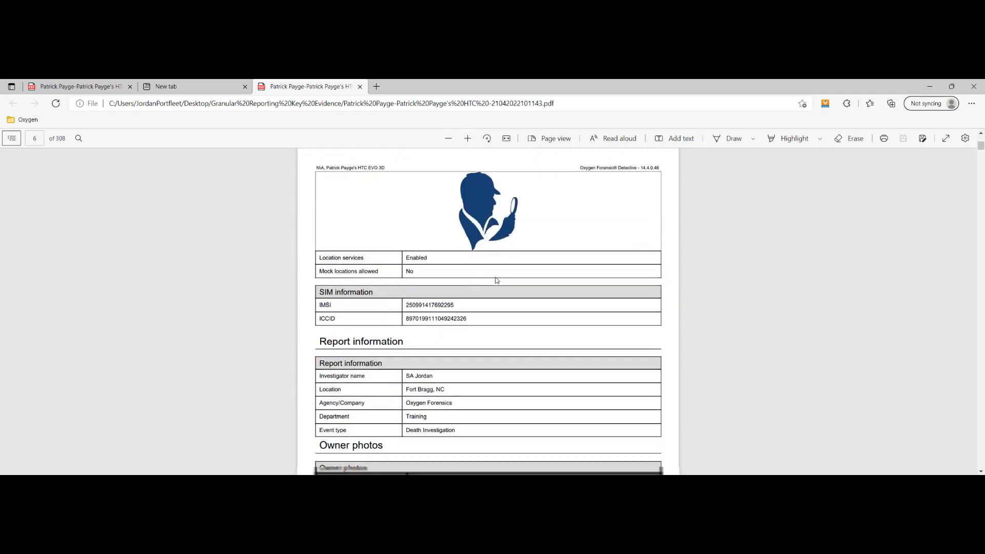
scroll(497, 281, down, 15)
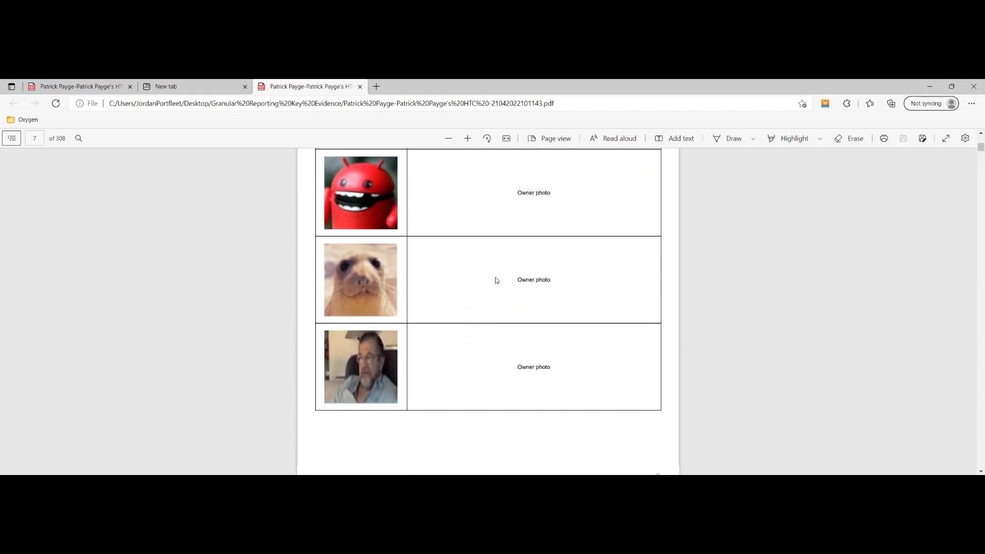
scroll(495, 279, down, 15)
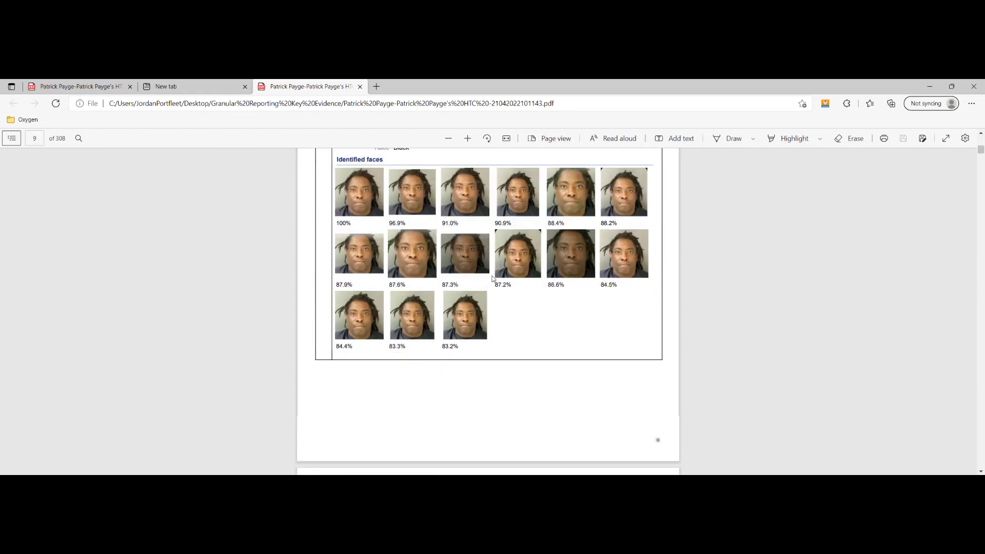
scroll(492, 278, down, 8)
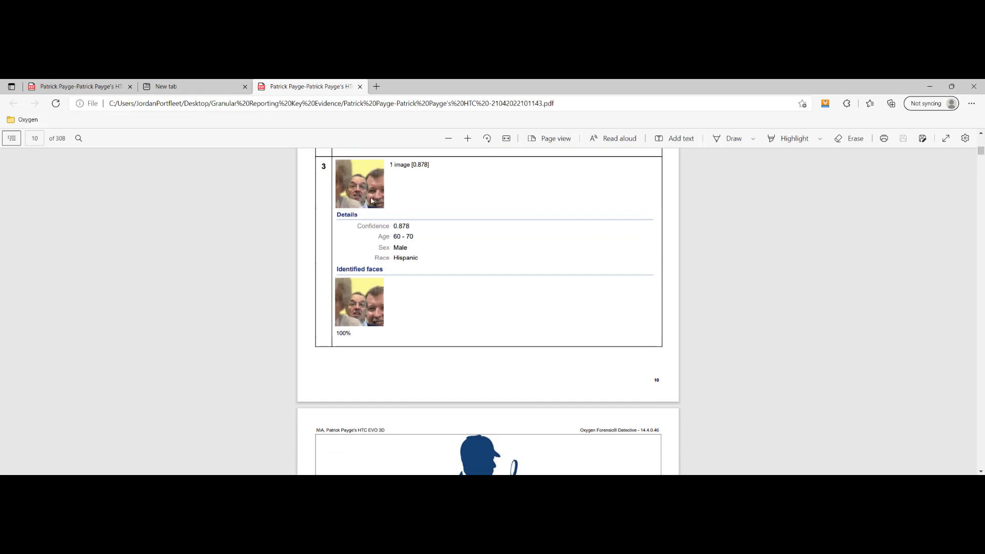
Jump to page 270 of the report
click(40, 138)
text(270)
key(Return)
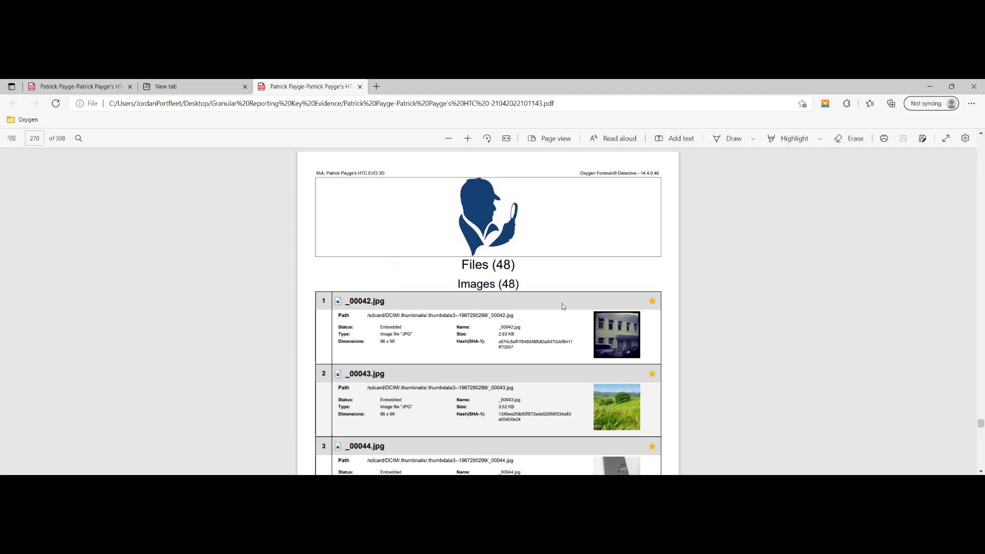
Scroll through the Files image list to page 282, then back to the Key Evidence entries on page 280
scroll(569, 287, down, 8)
scroll(574, 279, down, 15)
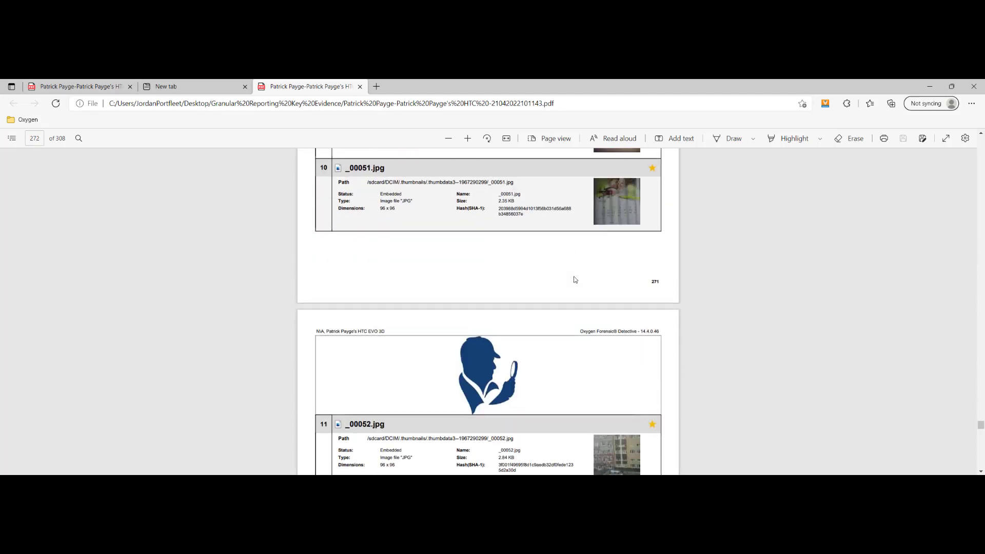
scroll(574, 279, down, 15)
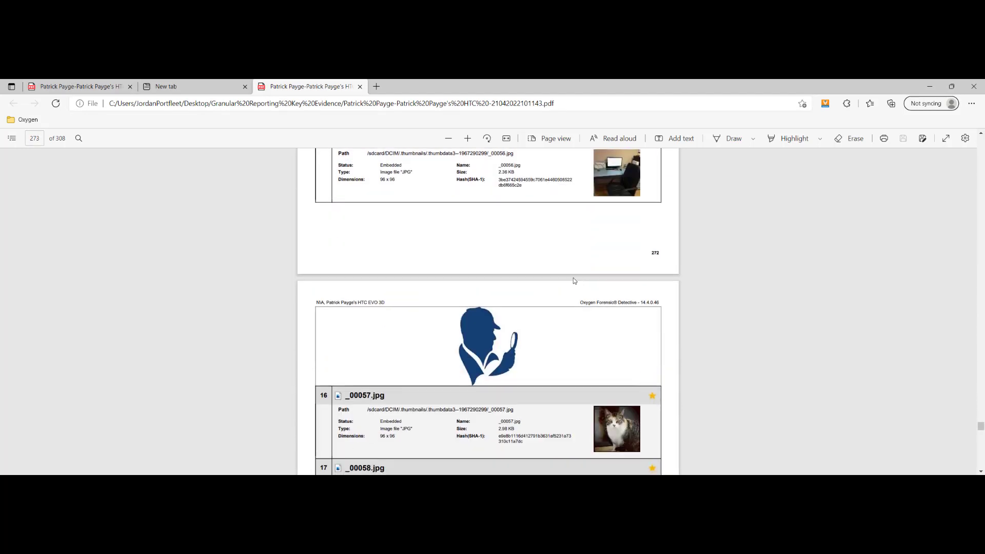
scroll(574, 278, down, 7)
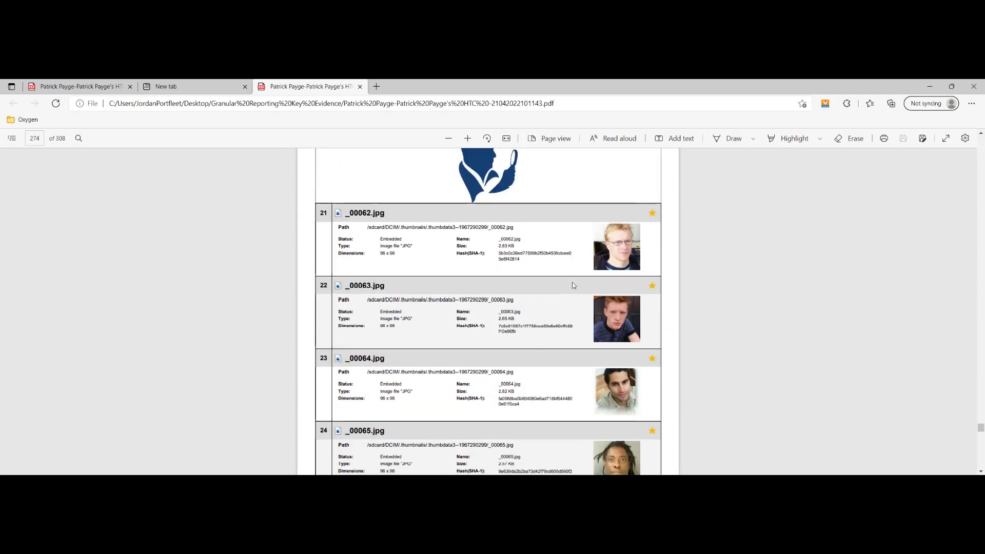
scroll(538, 251, down, 14)
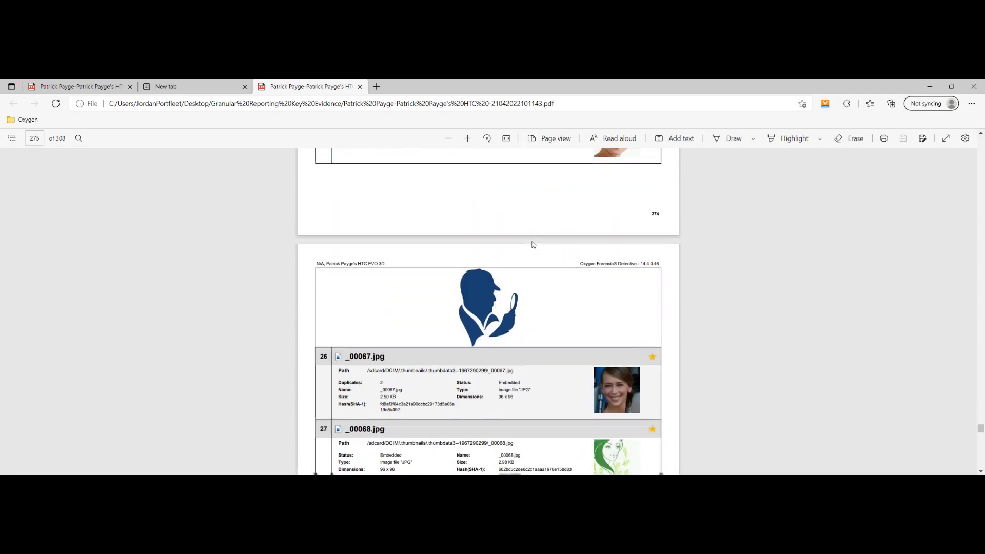
scroll(529, 245, down, 15)
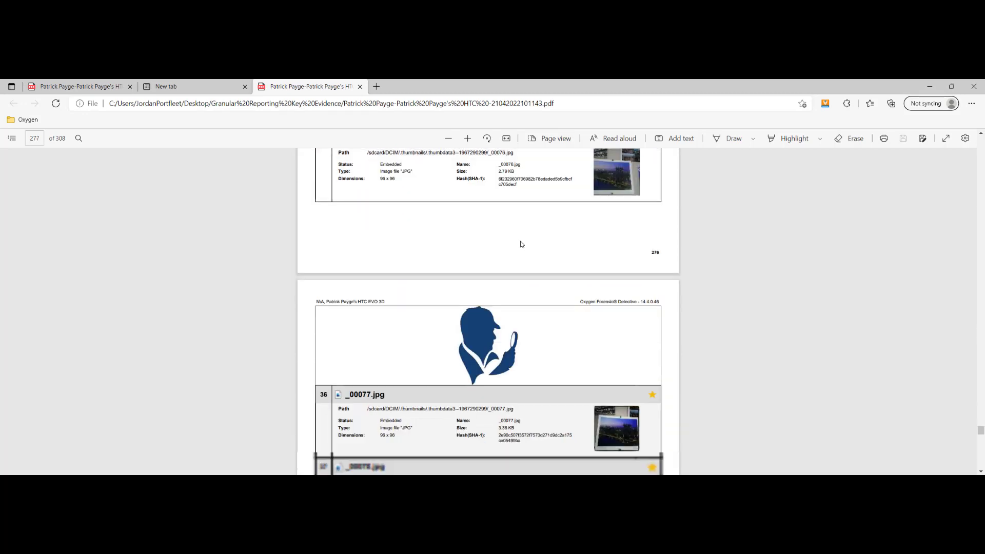
scroll(527, 239, down, 15)
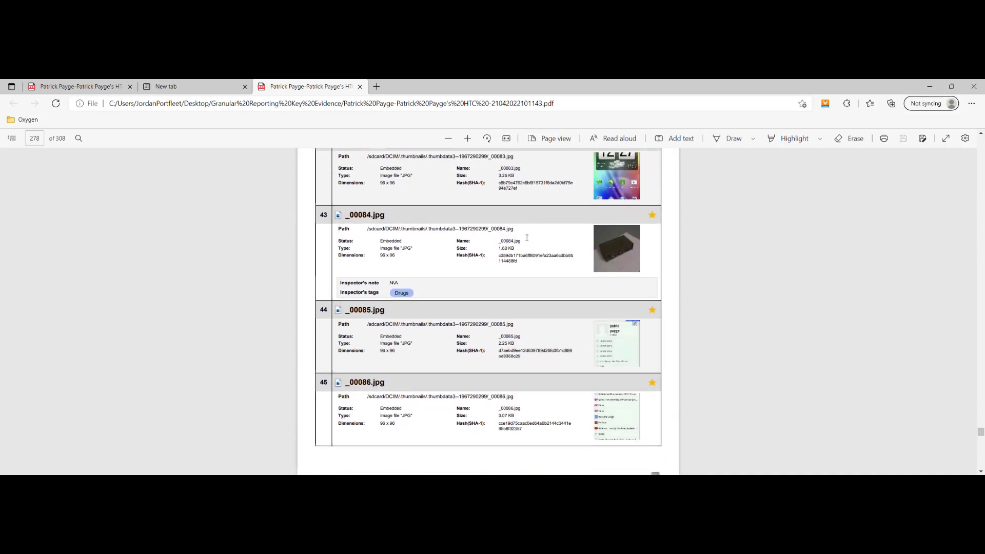
scroll(525, 239, down, 12)
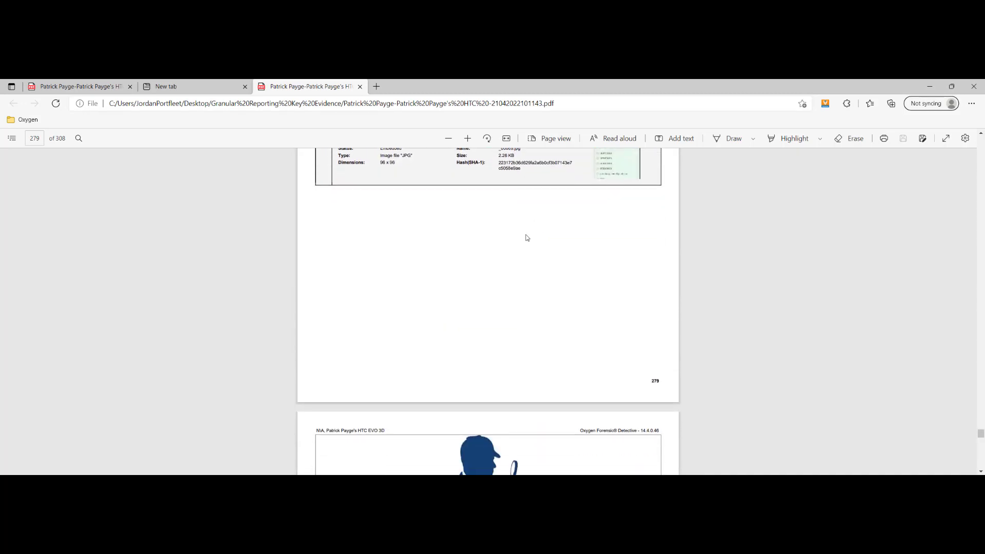
scroll(525, 236, down, 12)
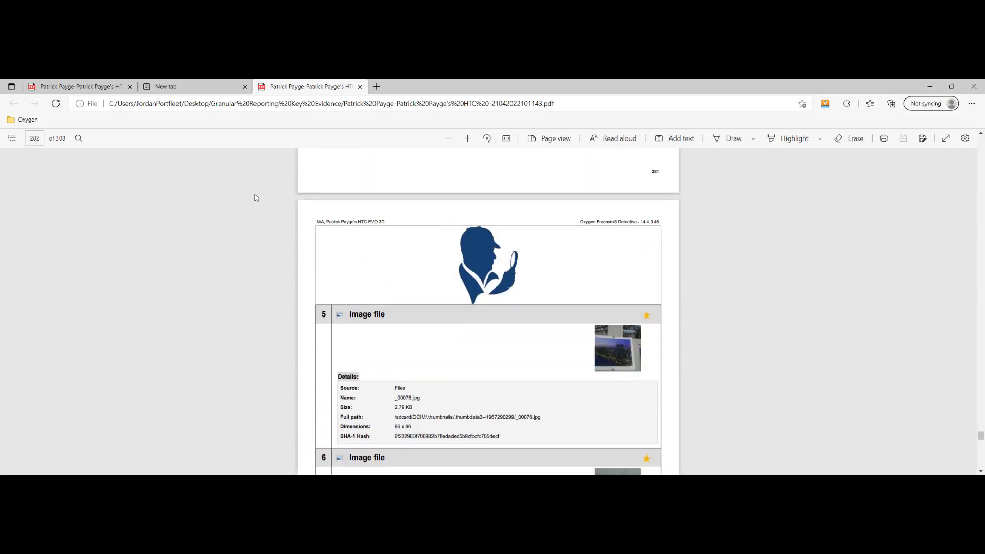
scroll(565, 304, up, 10)
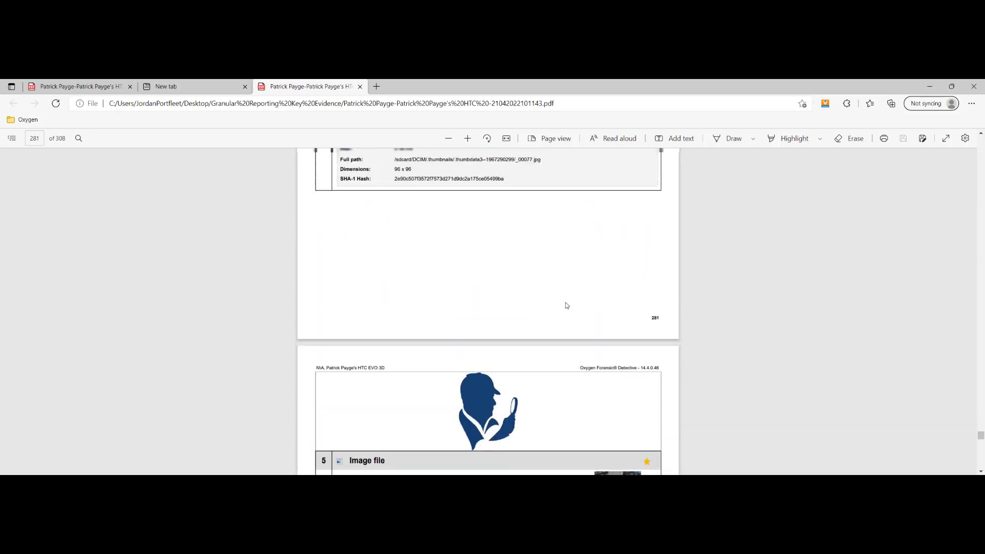
scroll(566, 305, up, 1)
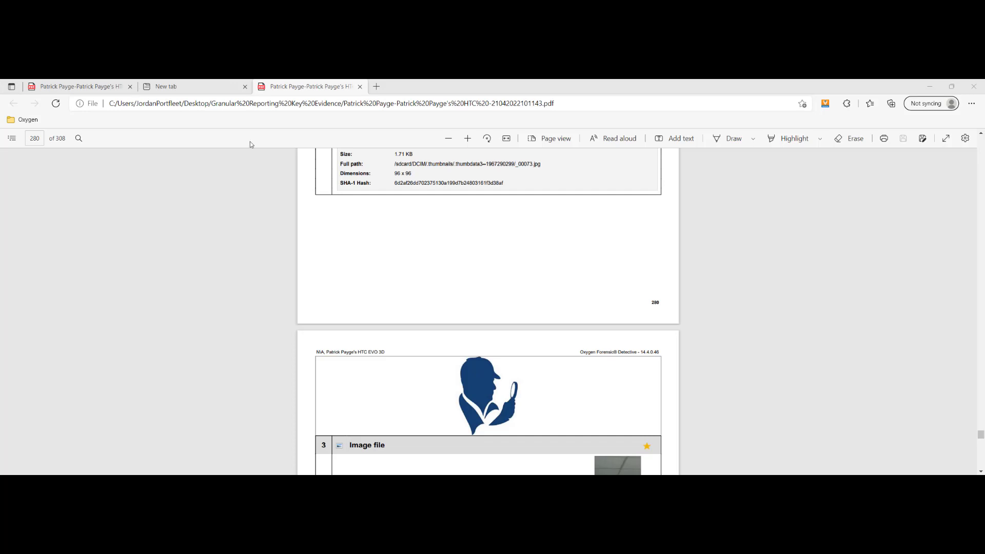
click(54, 86)
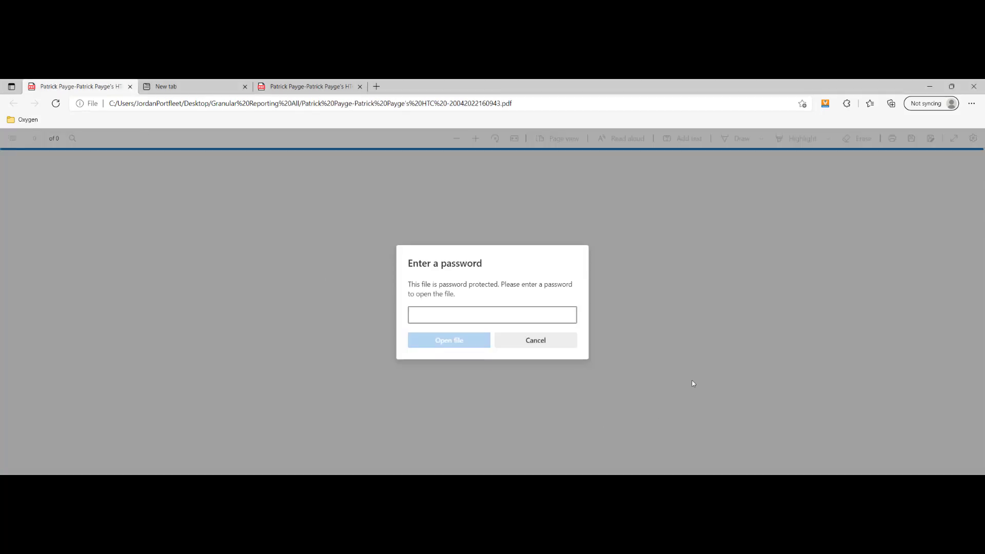
Unlock the password-protected full report and scroll through its opening pages
text(••)
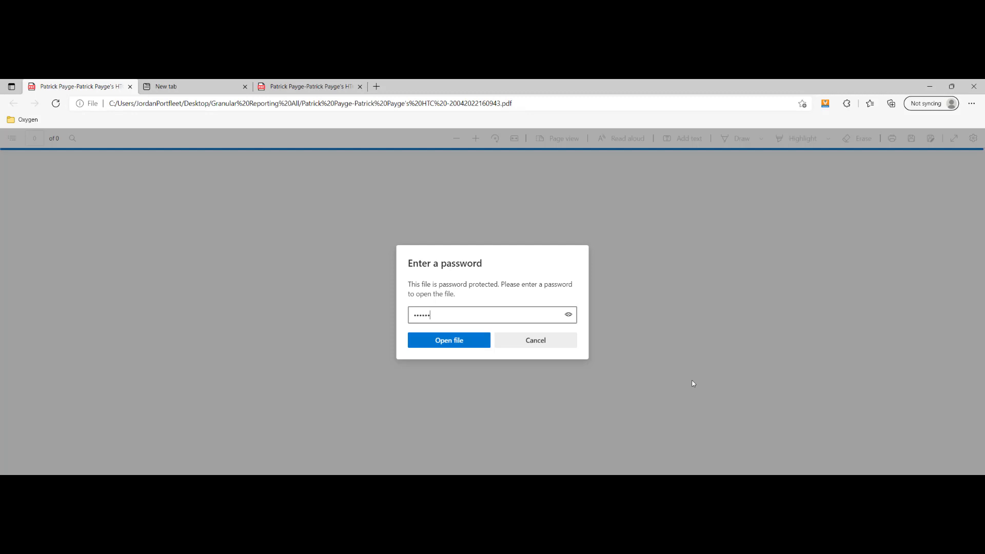
key(Return)
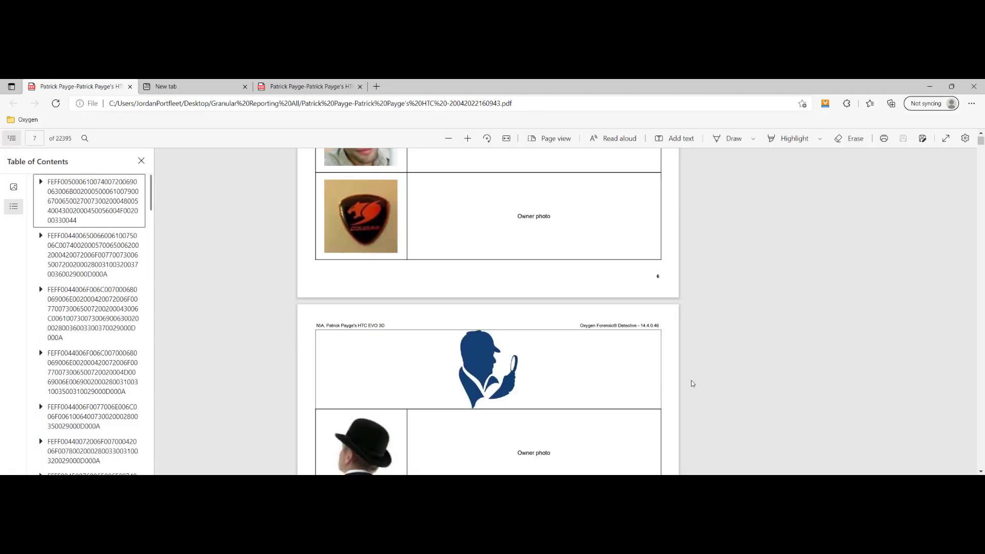
scroll(664, 300, up, 10)
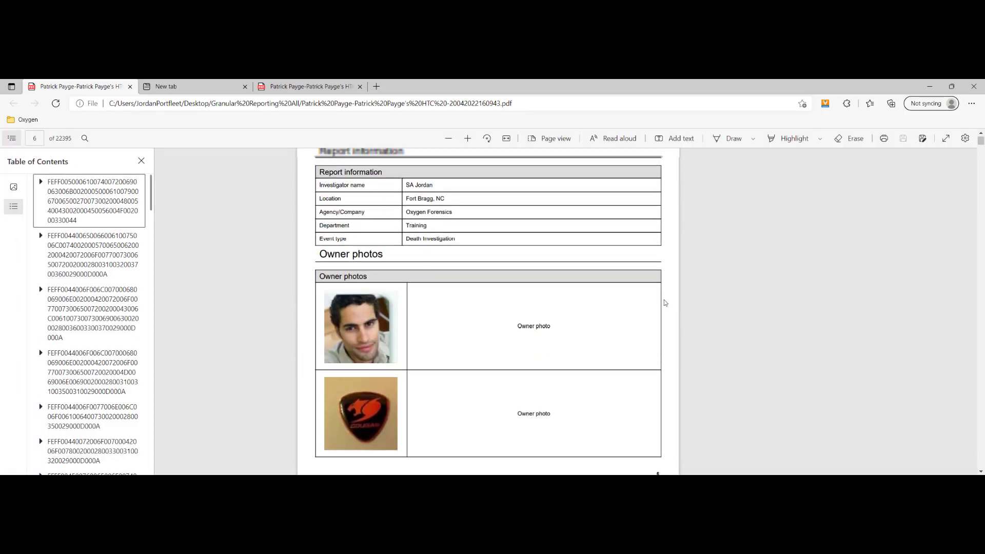
scroll(643, 305, up, 15)
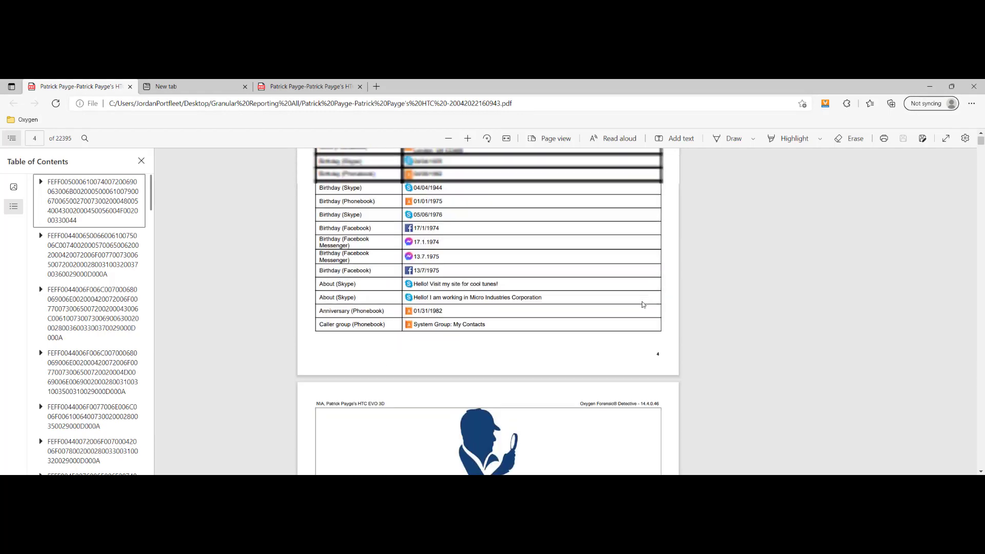
scroll(643, 305, down, 15)
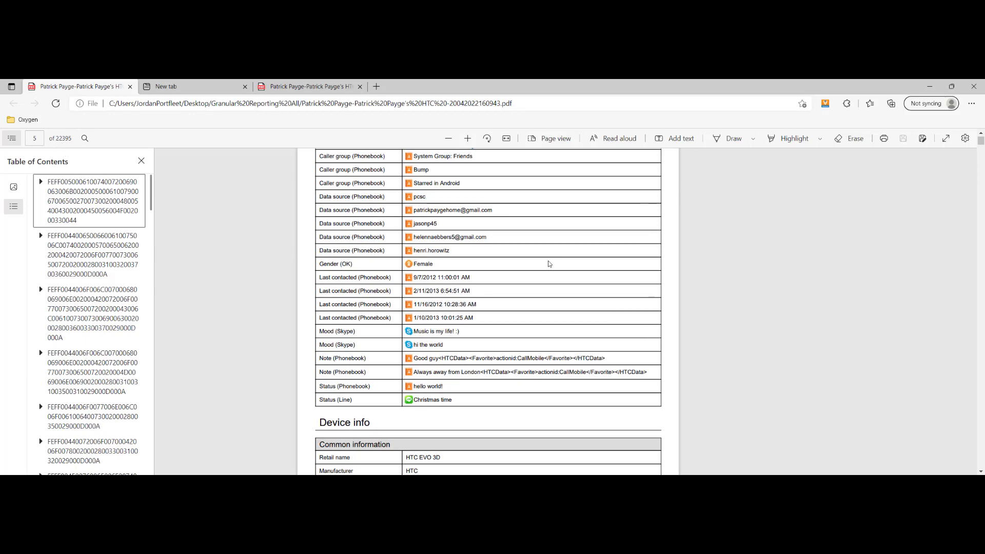
scroll(549, 263, down, 4)
scroll(548, 263, down, 15)
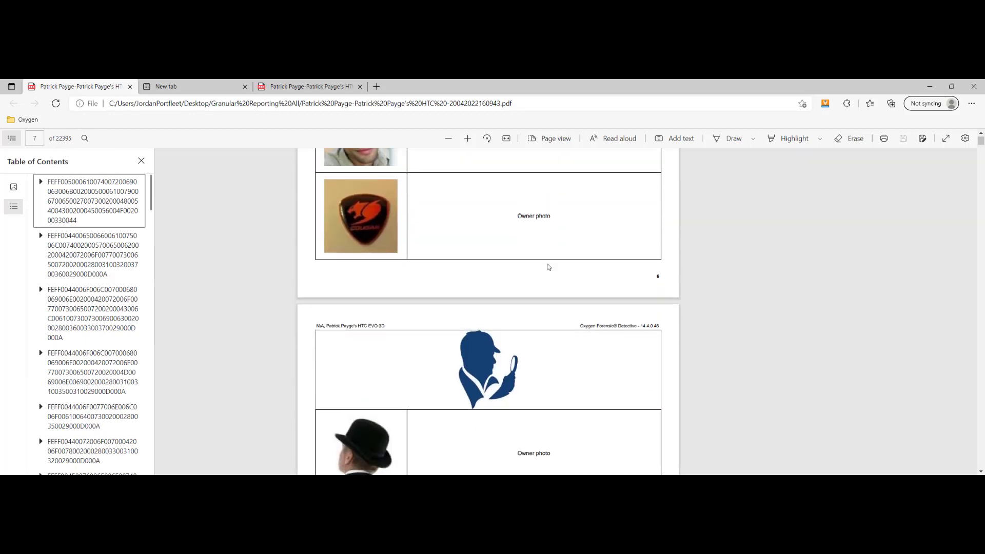
scroll(550, 262, down, 15)
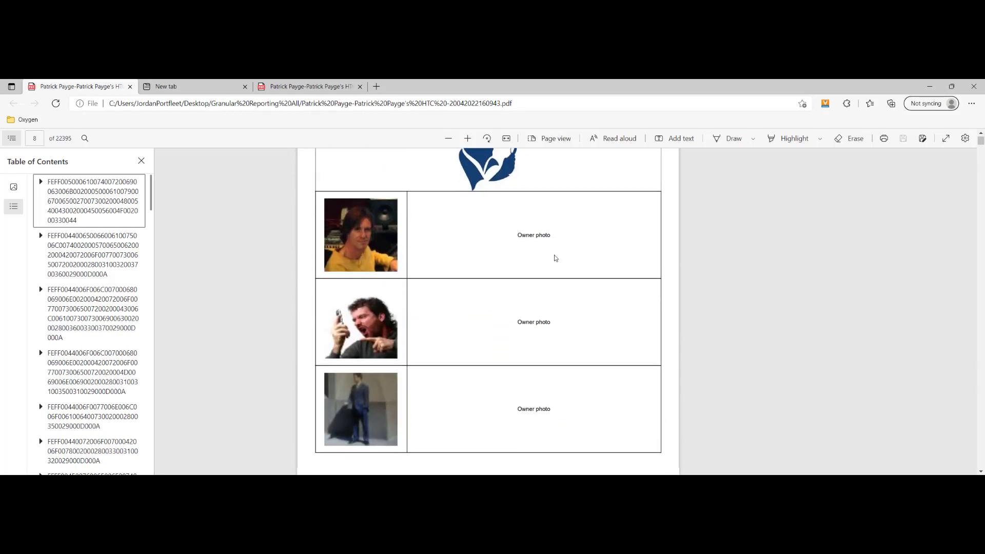
scroll(554, 258, down, 10)
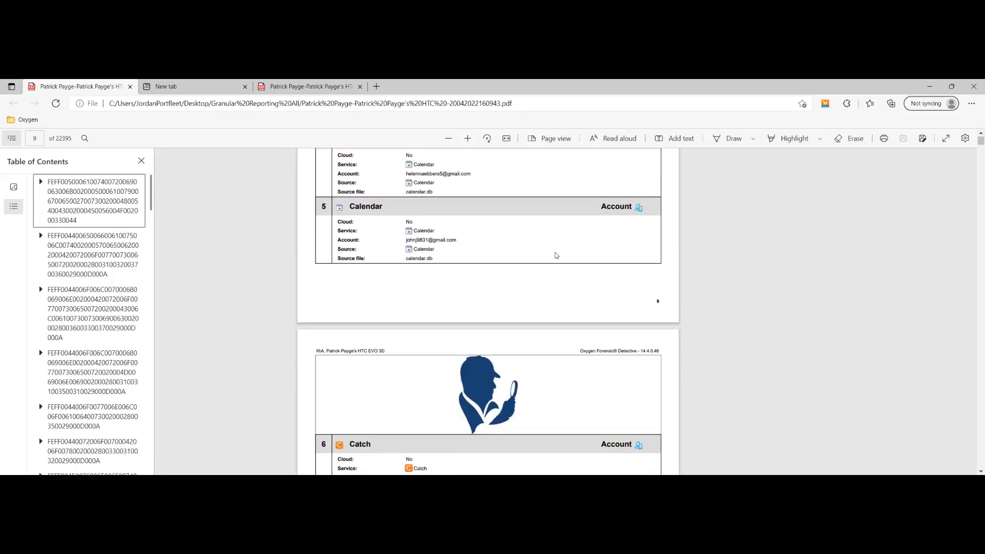
scroll(556, 255, down, 10)
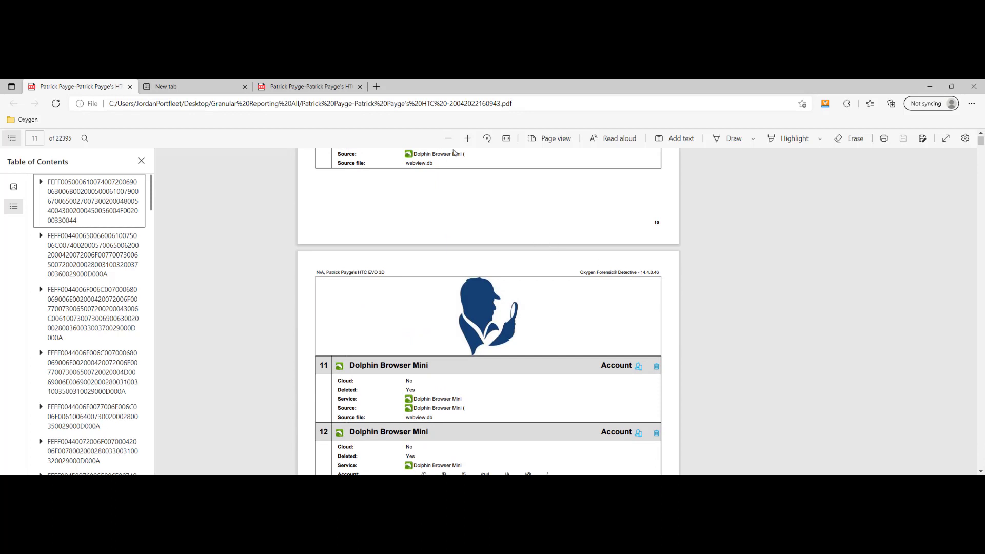
Return to the 308-page Key Evidence report at starred thumbnails _00087.jpg through _00089.jpg
click(308, 86)
scroll(496, 267, down, 5)
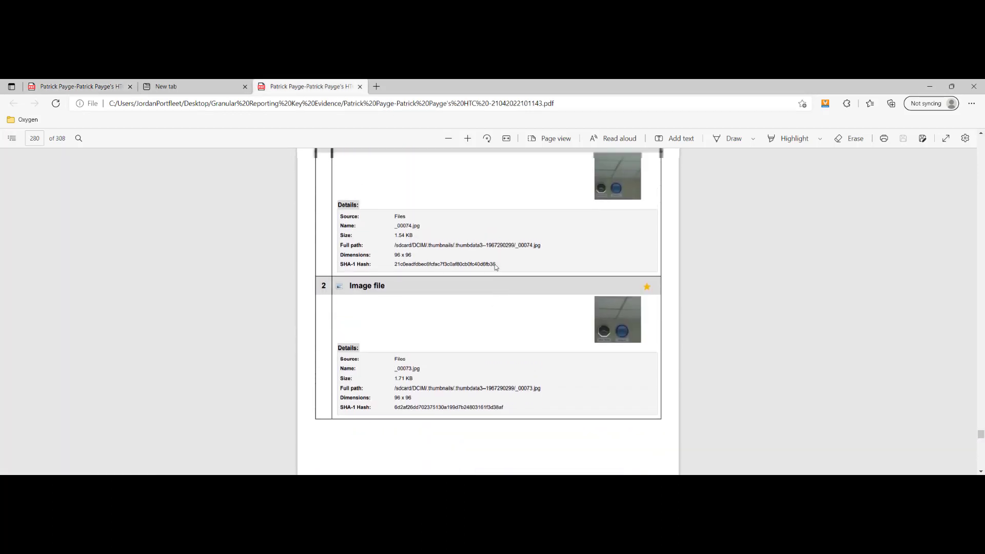
scroll(496, 267, up, 10)
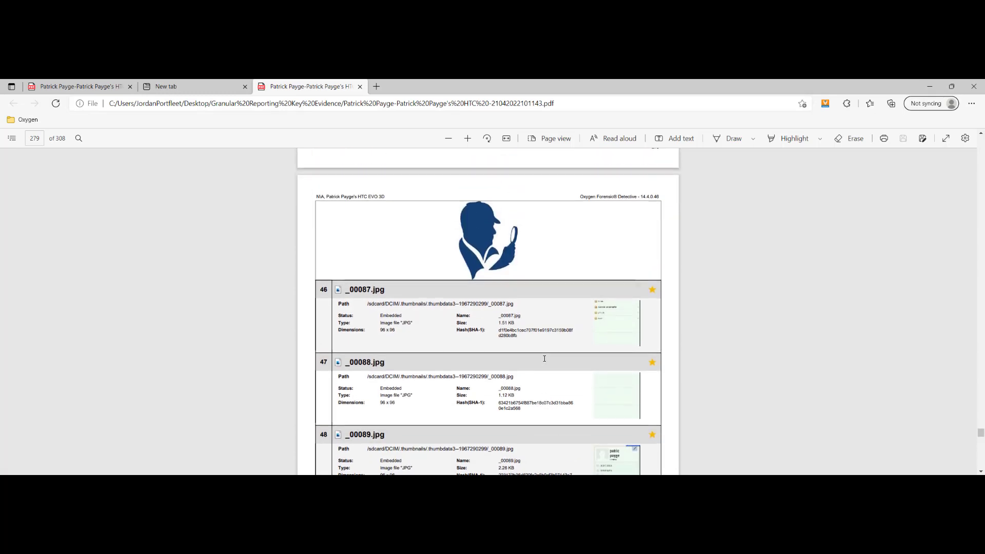
scroll(545, 358, up, 5)
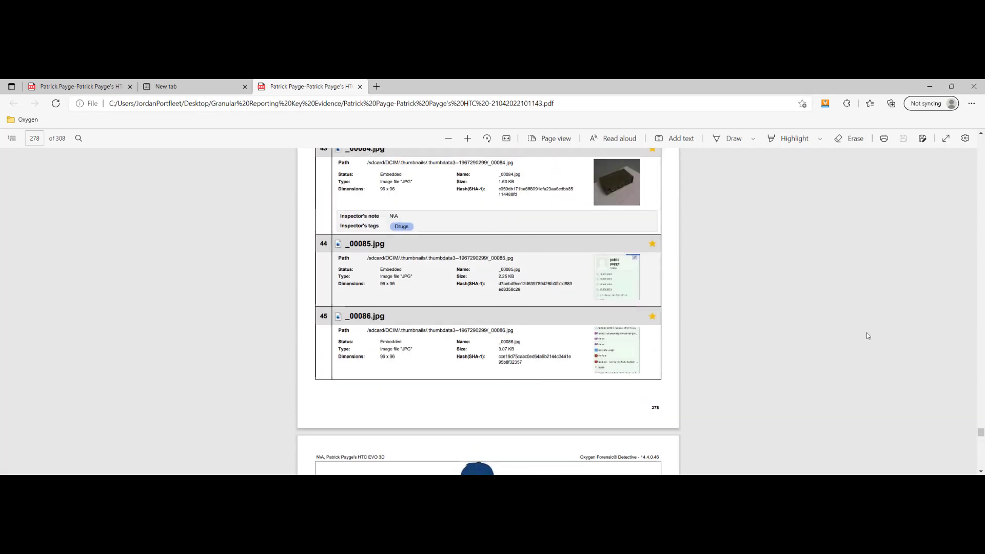